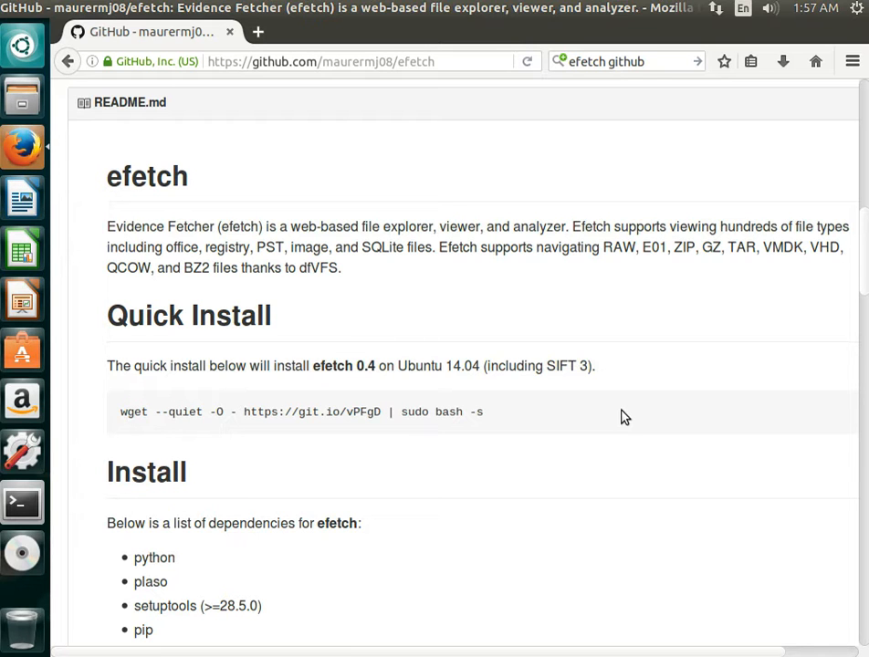
# Copy the wget quick install command for efetch 0.4 from the README's Quick Install section
pyautogui.moveTo(489, 417); pyautogui.dragTo(115, 415)
pyautogui.rightClick(138, 412)
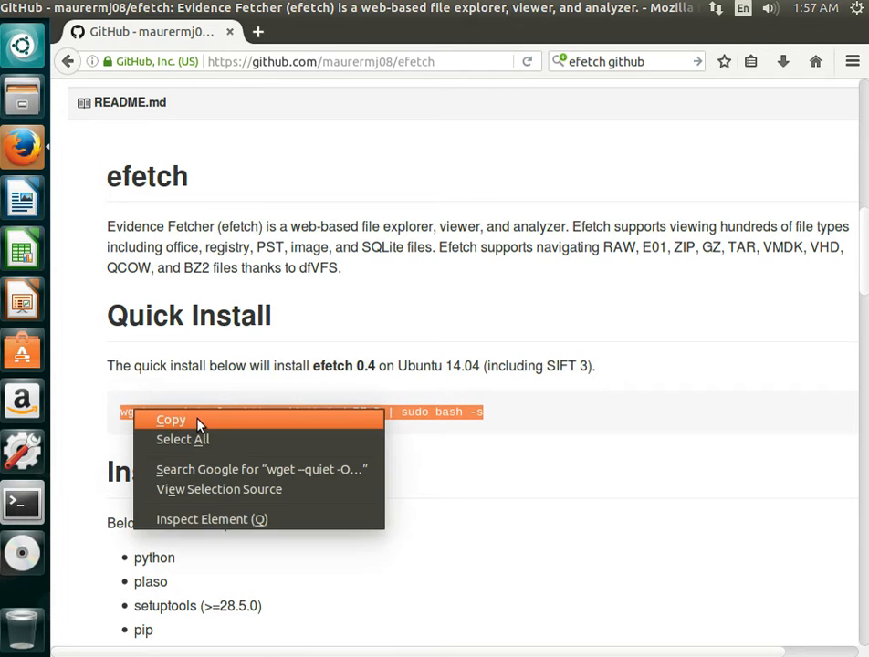
pyautogui.click(196, 420)
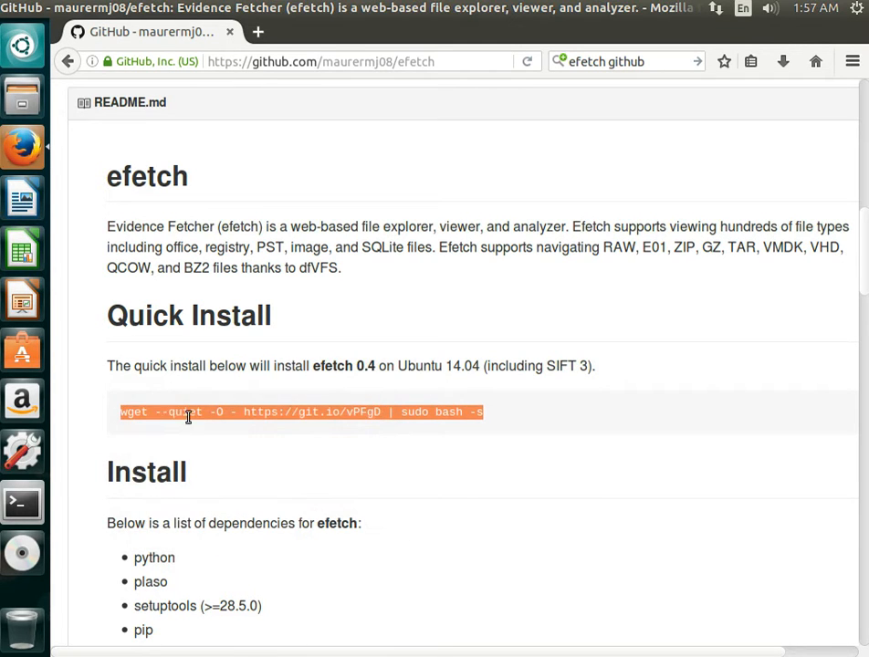
# Run the copied efetch install command in a terminal and authorize it with the sudo password
pyautogui.click(23, 500)
pyautogui.rightClick(353, 120)
pyautogui.click(390, 221)
pyautogui.press('Return')
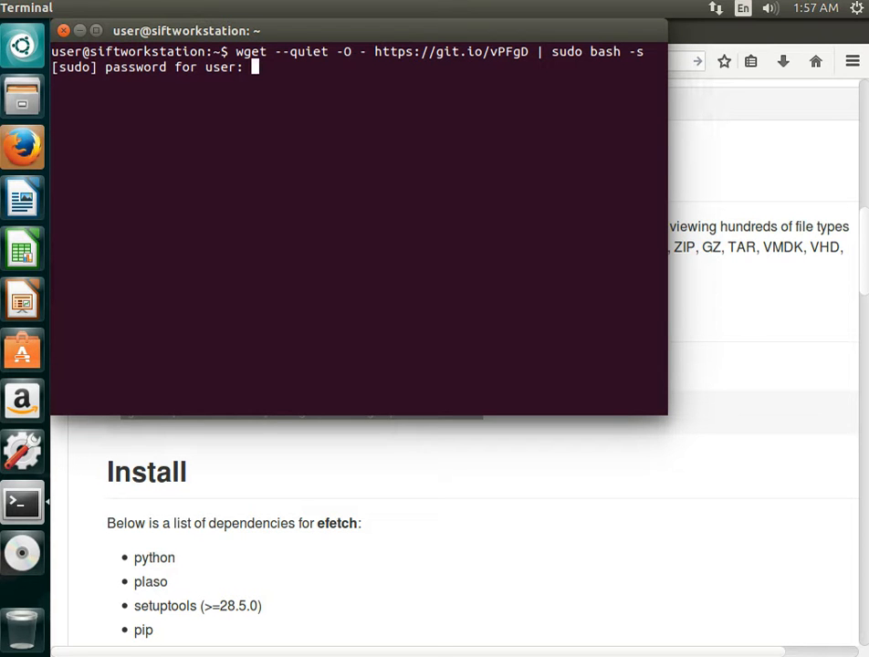
pyautogui.press('Return')
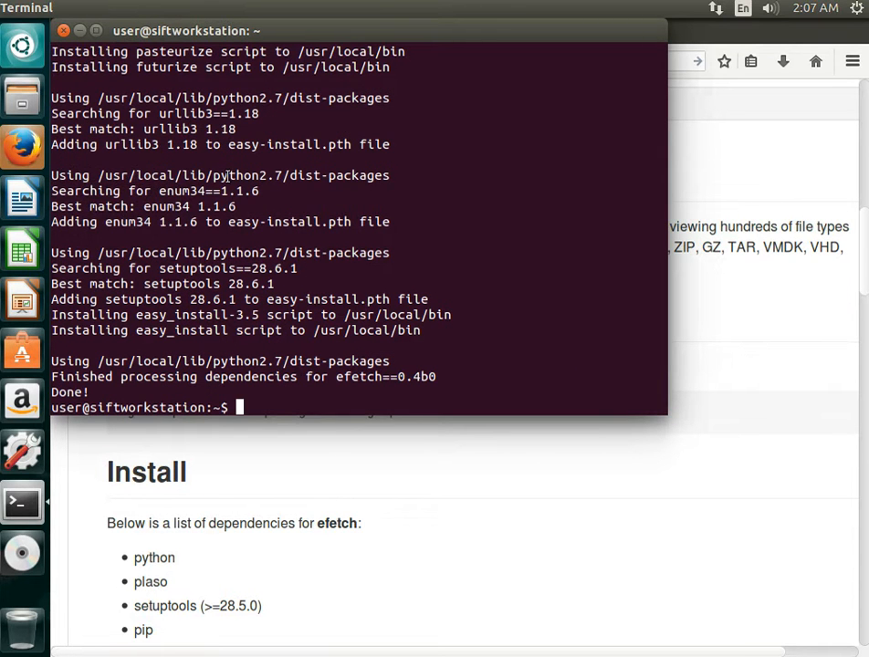
# Start the efetch server with the command efetch in a second terminal session
pyautogui.hotkey('ctrl', 'shift', 't')
pyautogui.write('efetch')
pyautogui.press('Return')
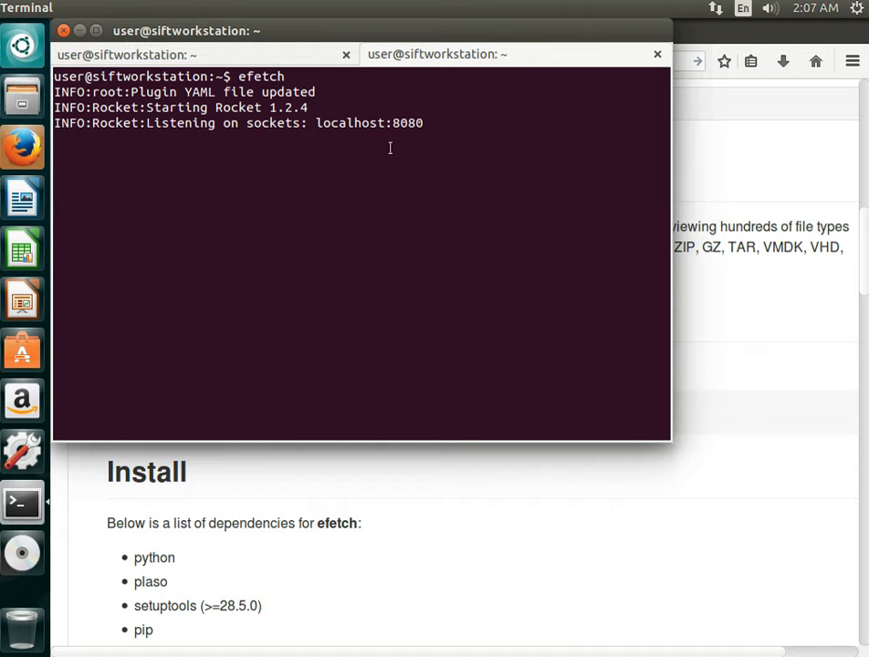
# Copy the localhost:8080 address from the terminal output and load it in a new Firefox tab
pyautogui.moveTo(426, 123); pyautogui.dragTo(315, 123)
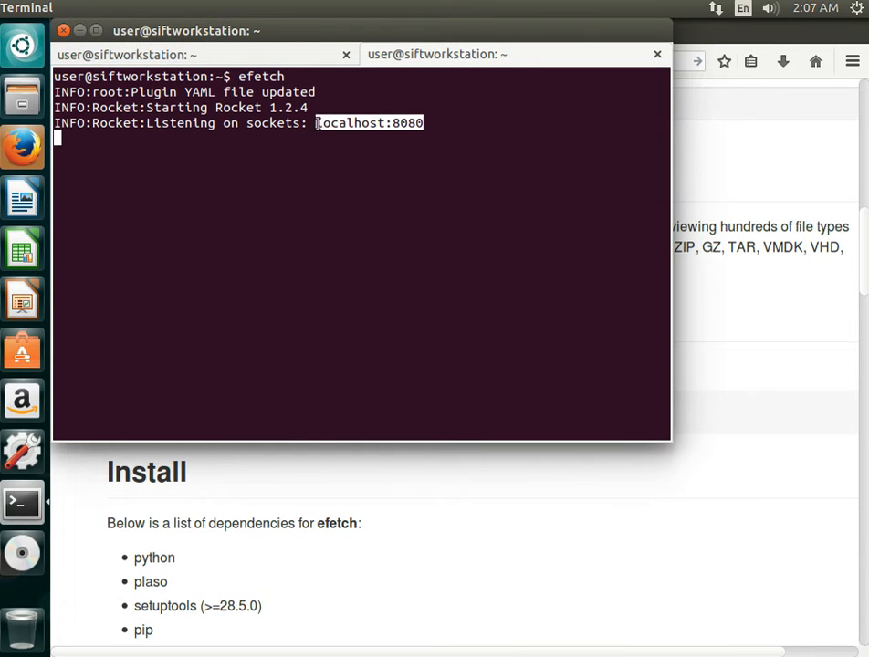
pyautogui.rightClick(316, 127)
pyautogui.click(355, 207)
pyautogui.click(783, 199)
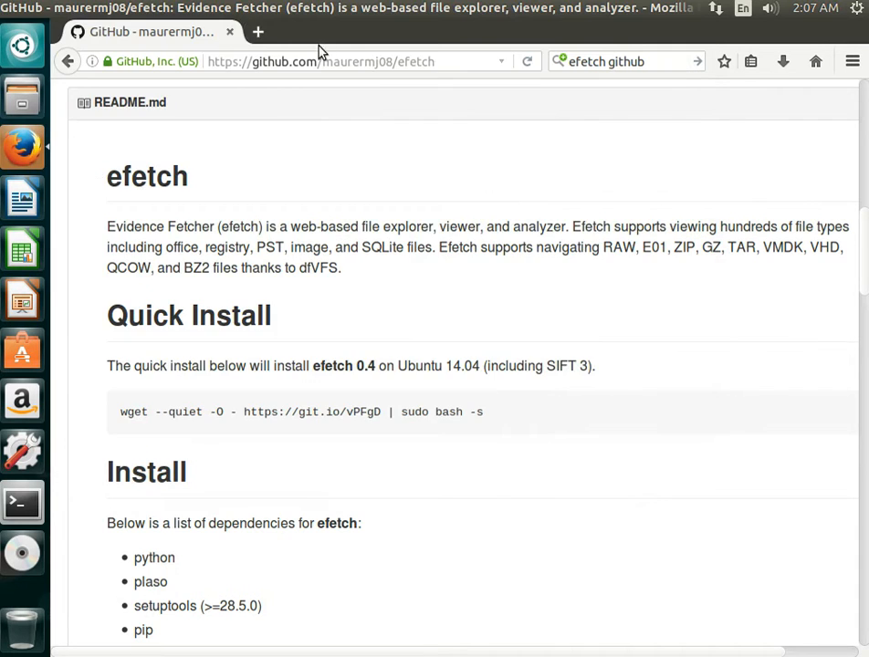
pyautogui.click(264, 33)
pyautogui.rightClick(259, 61)
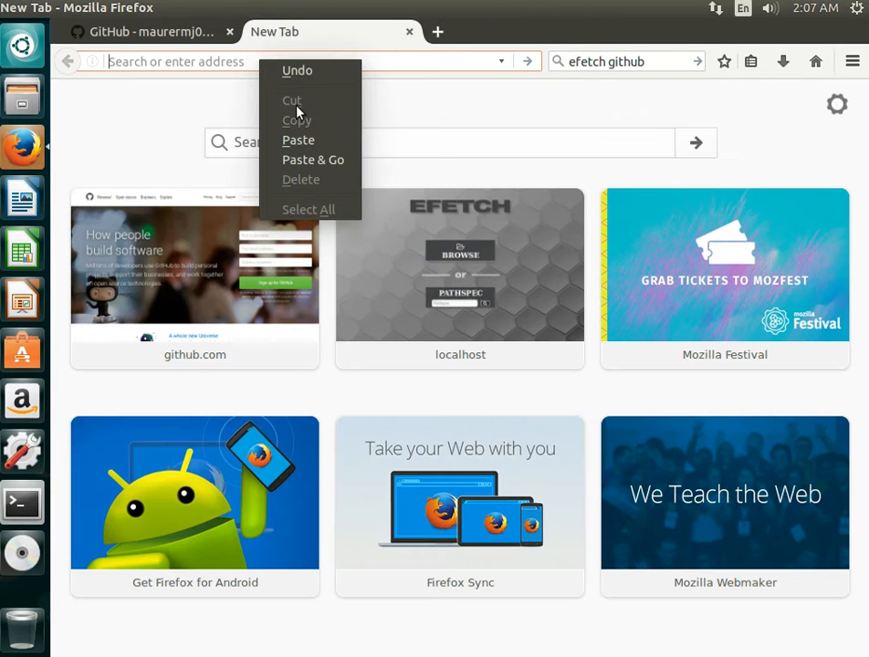
pyautogui.click(309, 159)
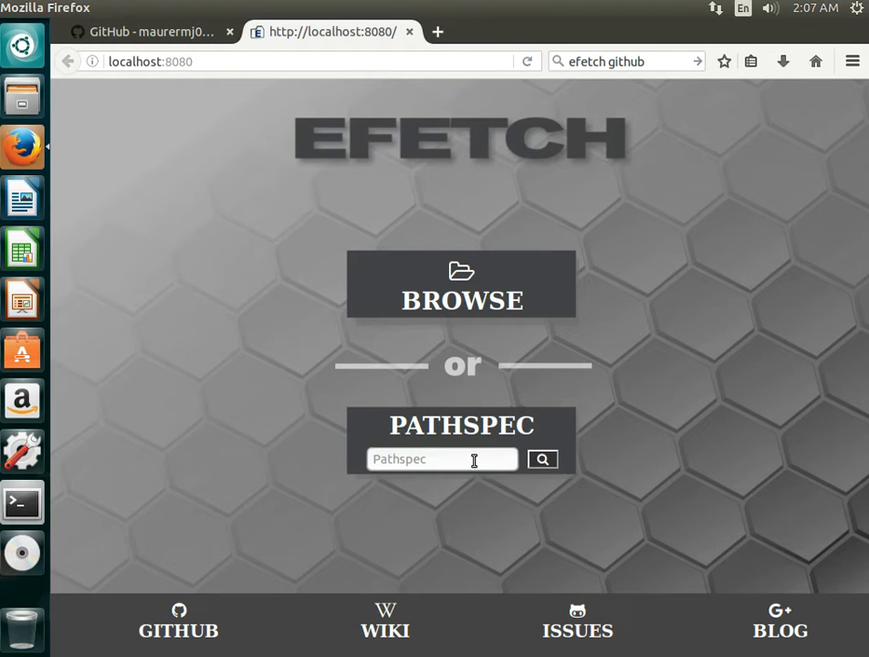
# Browse the file system from the home folder up to the root and into media/sf_J_DRIVE
pyautogui.click(493, 275)
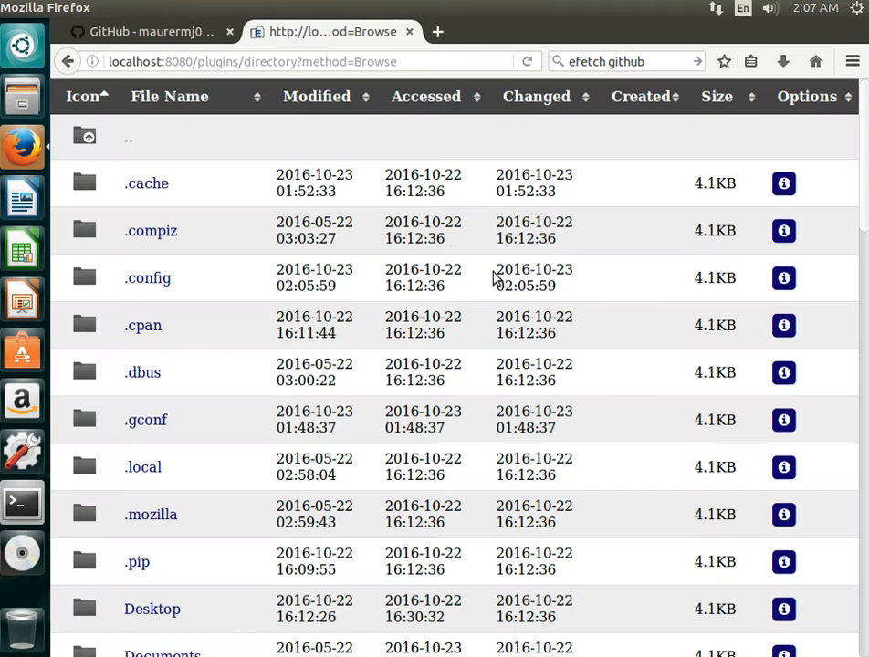
pyautogui.click(84, 137)
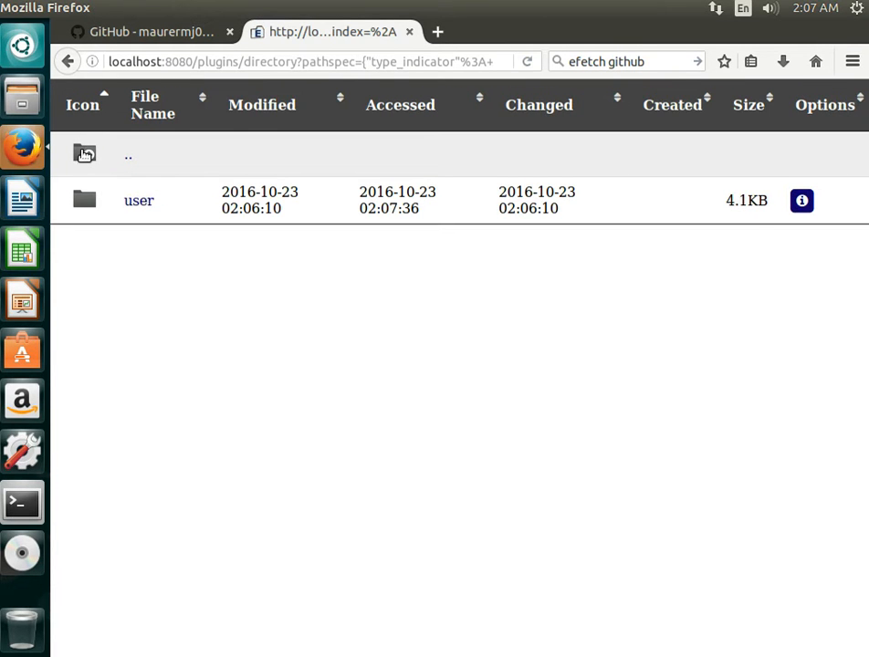
pyautogui.click(84, 156)
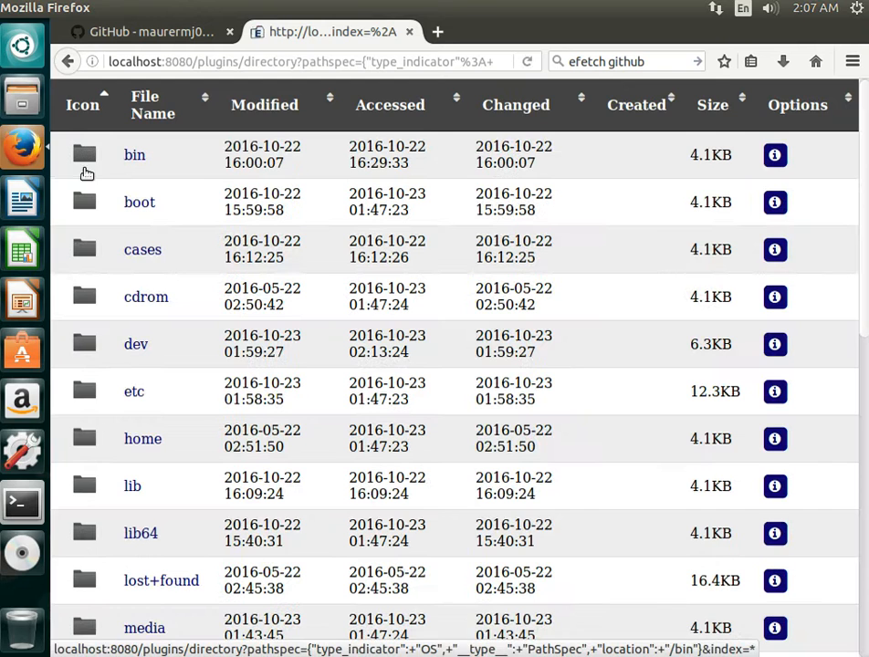
pyautogui.scroll(-2, 150, 297)
pyautogui.scroll(-2, 155, 303)
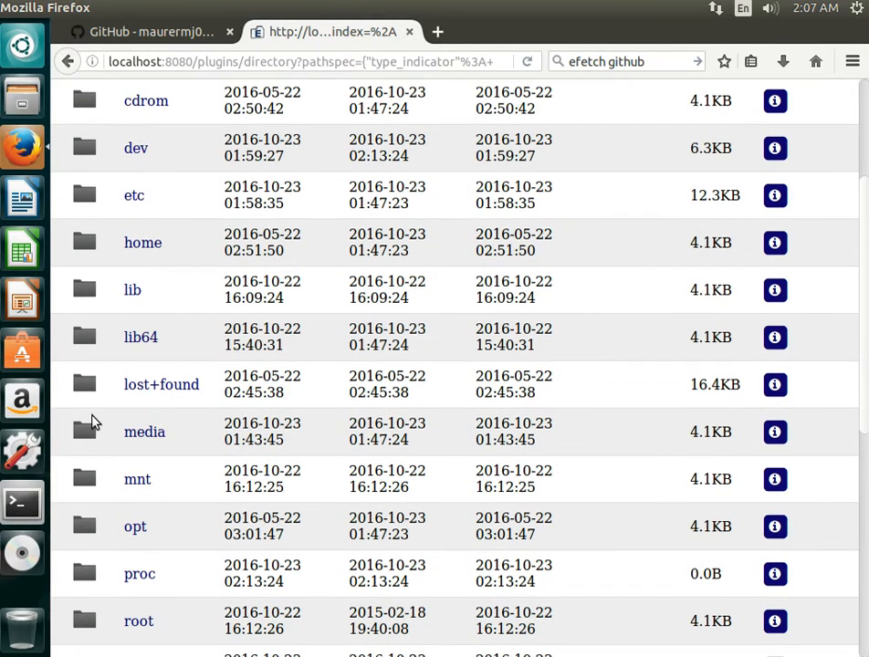
pyautogui.click(87, 431)
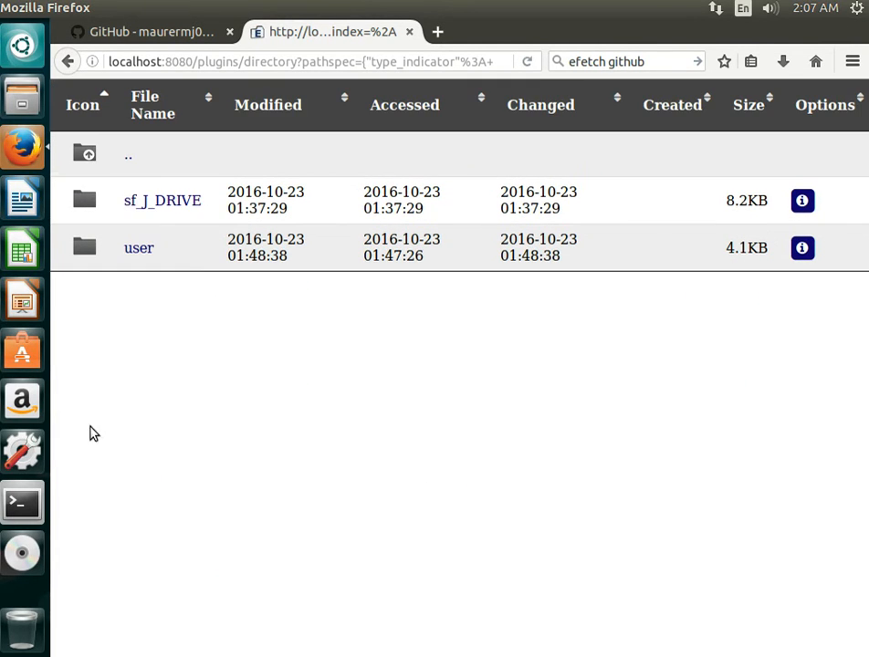
pyautogui.click(156, 207)
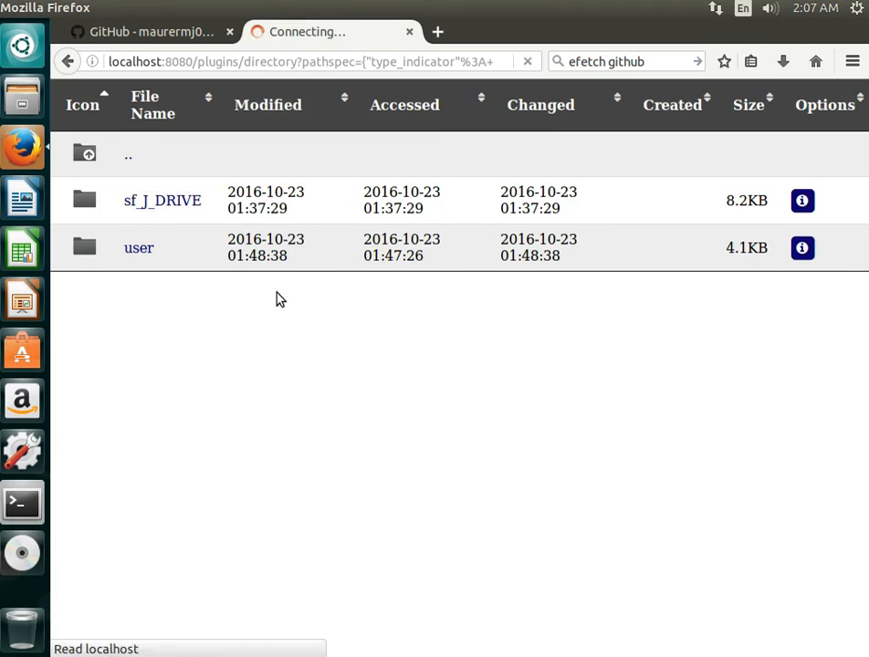
# Open the win7-64-nfury-c-drive.E01 disk image and enter its /vss3 volume shadow copy
pyautogui.scroll(-3, 277, 301)
pyautogui.scroll(-10, 277, 300)
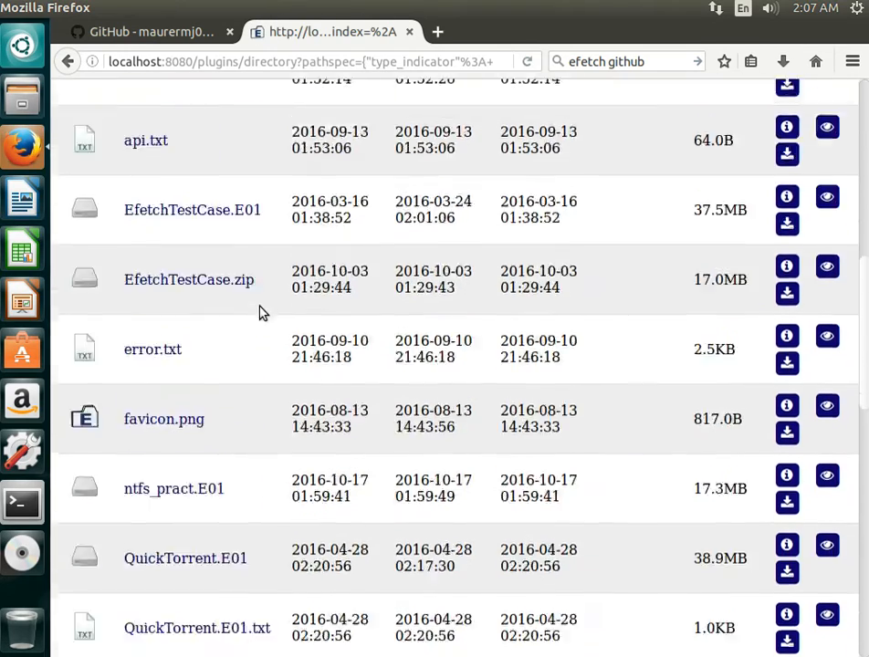
pyautogui.scroll(-1, 261, 313)
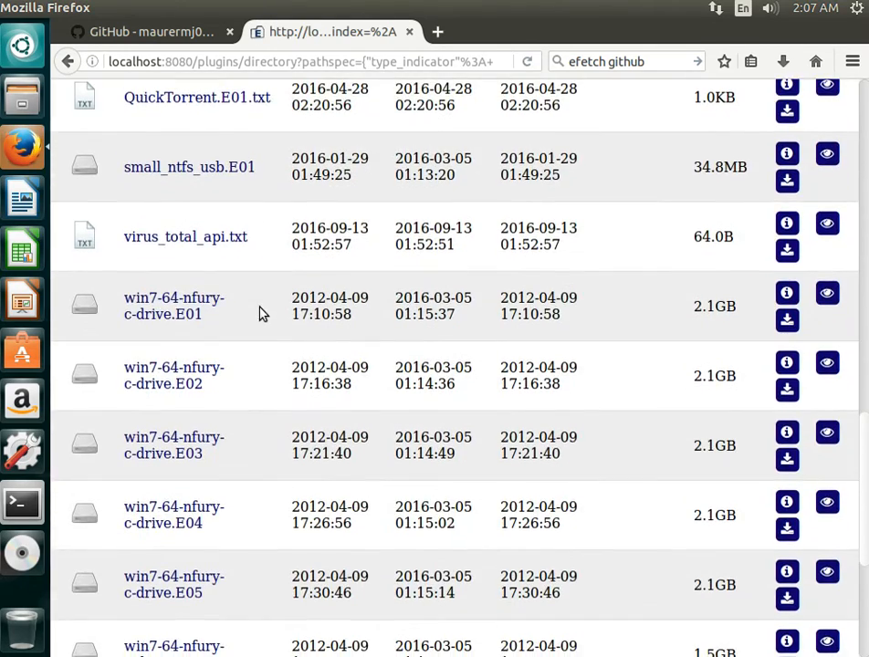
pyautogui.click(181, 315)
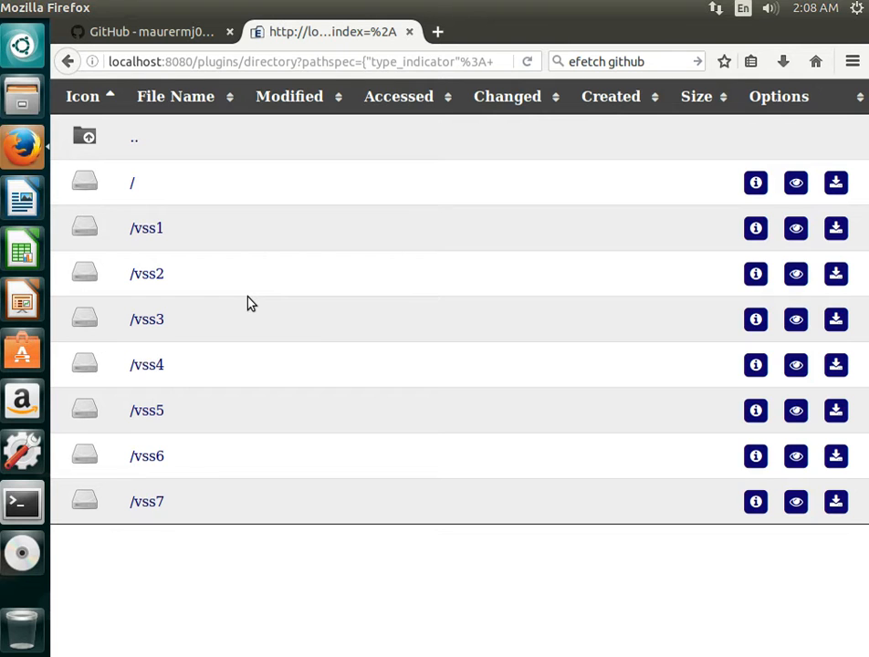
pyautogui.click(159, 327)
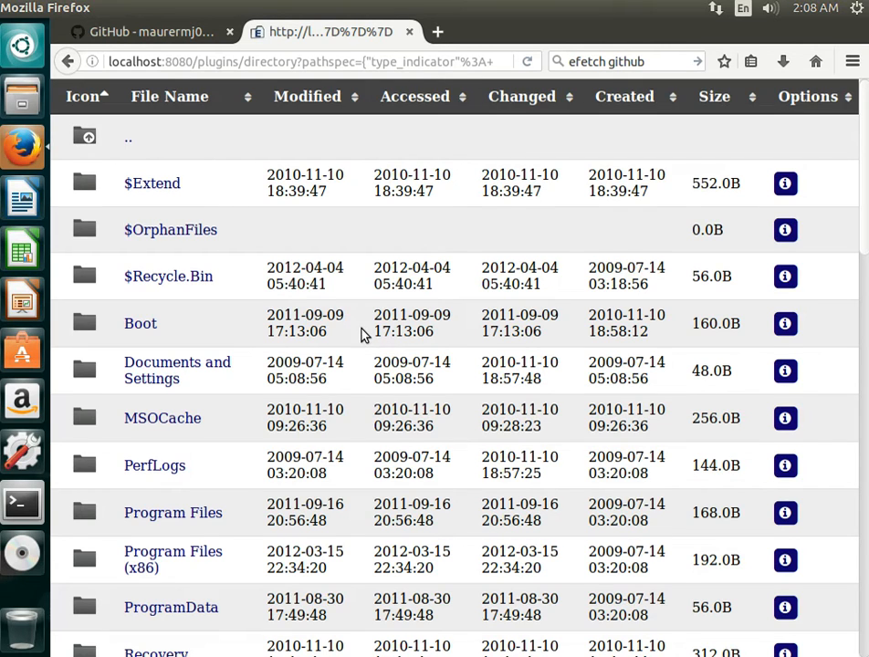
# Go to the nfury profile folder under Users in the shadow copy
pyautogui.scroll(-3, 351, 279)
pyautogui.scroll(-3, 270, 258)
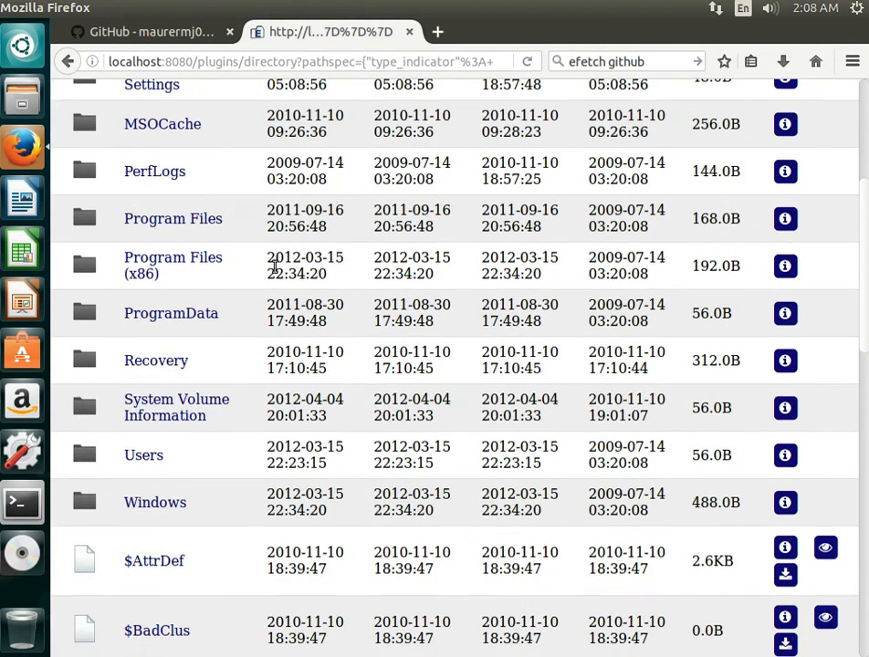
pyautogui.click(143, 455)
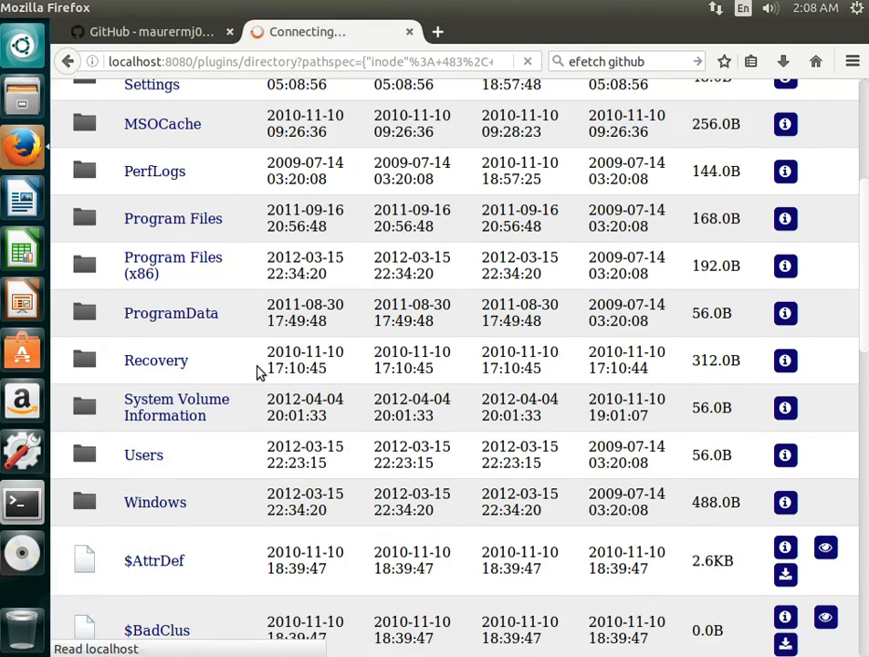
pyautogui.click(159, 378)
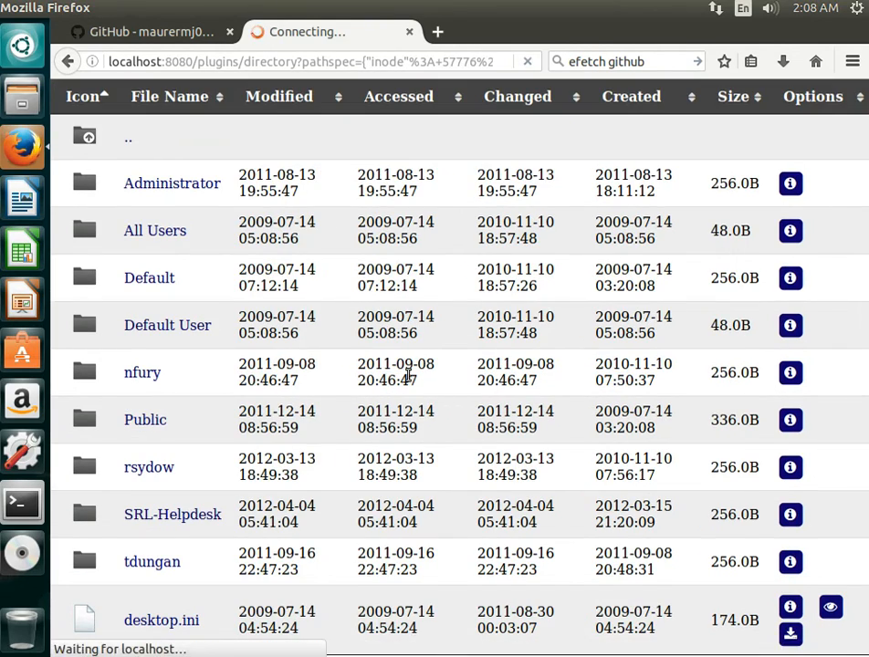
# Open NTUSER.DAT for analysis and examine the values of its Console key in the registry viewer
pyautogui.scroll(-7, 384, 370)
pyautogui.scroll(-10, 384, 370)
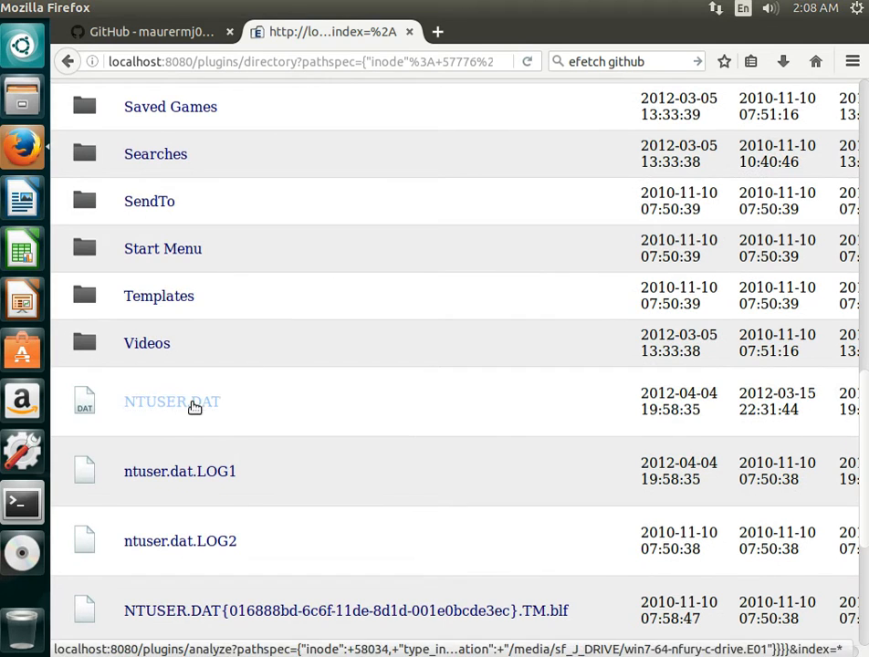
pyautogui.click(194, 407)
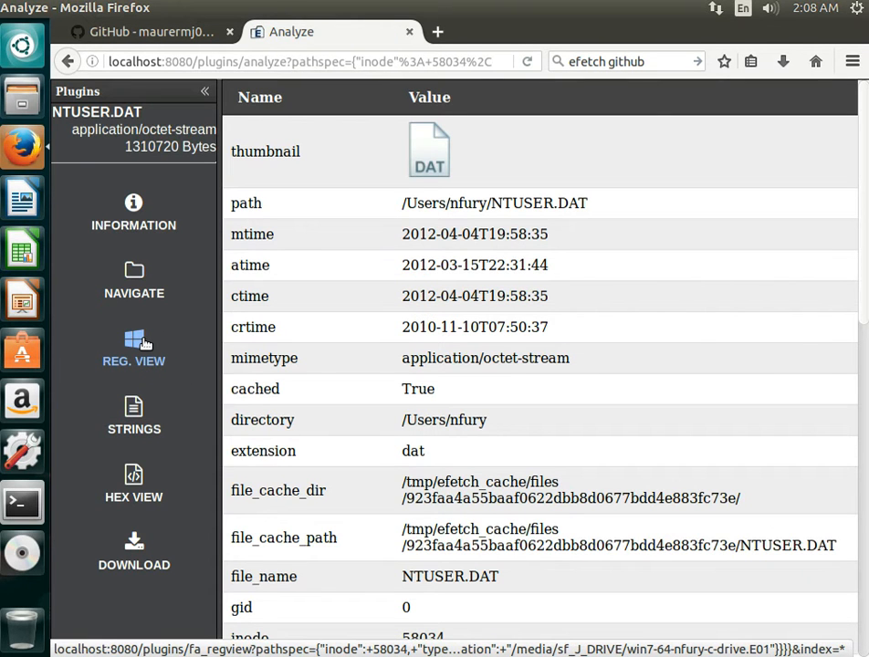
pyautogui.click(144, 343)
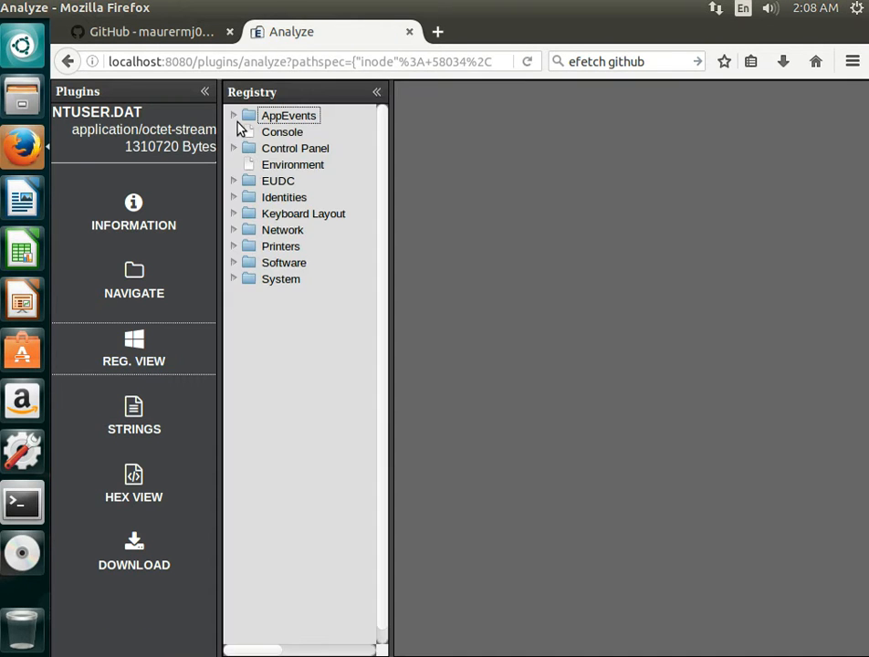
pyautogui.click(265, 134)
pyautogui.scroll(-2, 572, 244)
pyautogui.scroll(2, 577, 239)
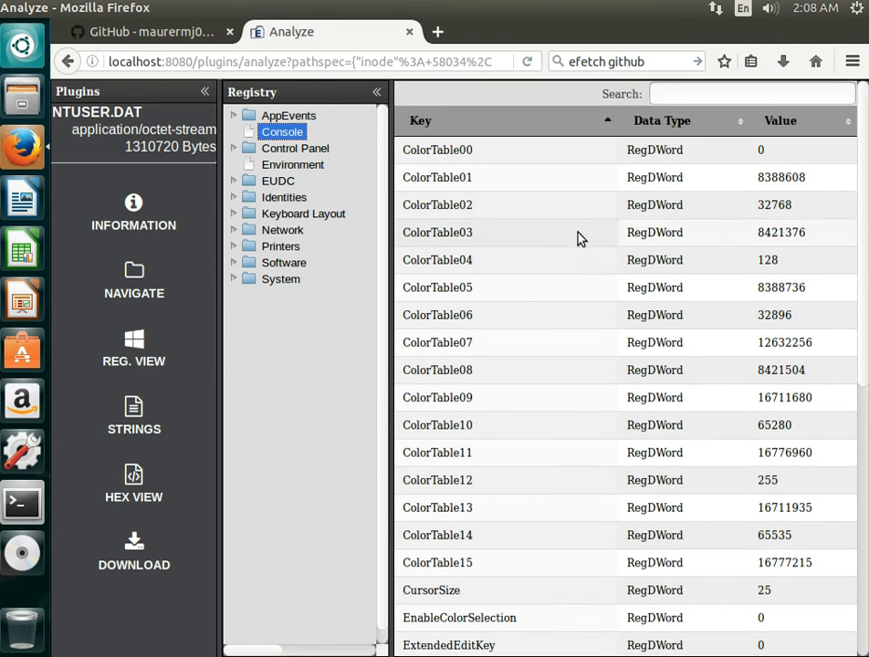
# Navigate to Documents/Alloy Research in the nfury profile and open the Dossier .docx file for analysis
pyautogui.click(153, 289)
pyautogui.scroll(-3, 340, 333)
pyautogui.click(341, 343)
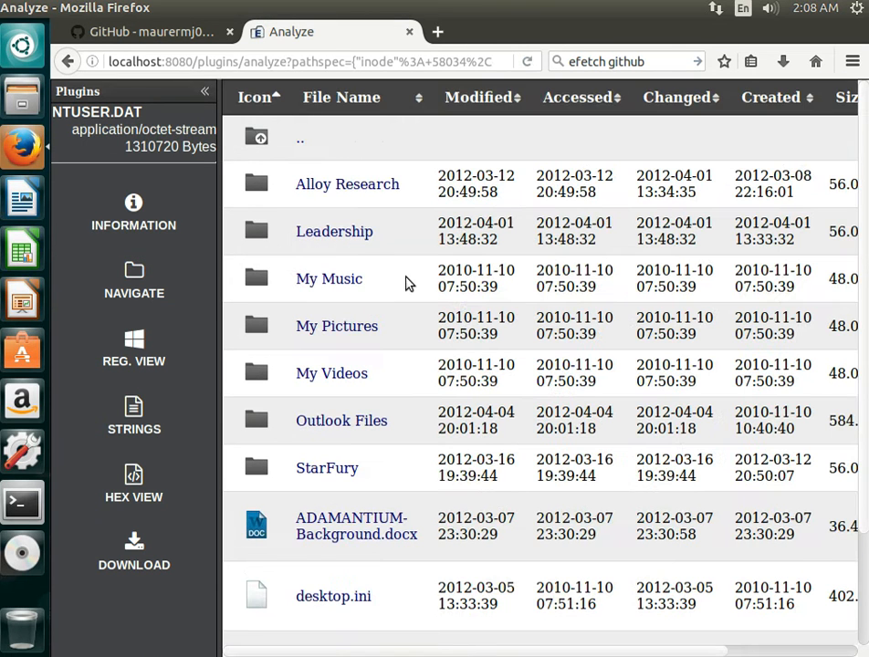
pyautogui.click(390, 192)
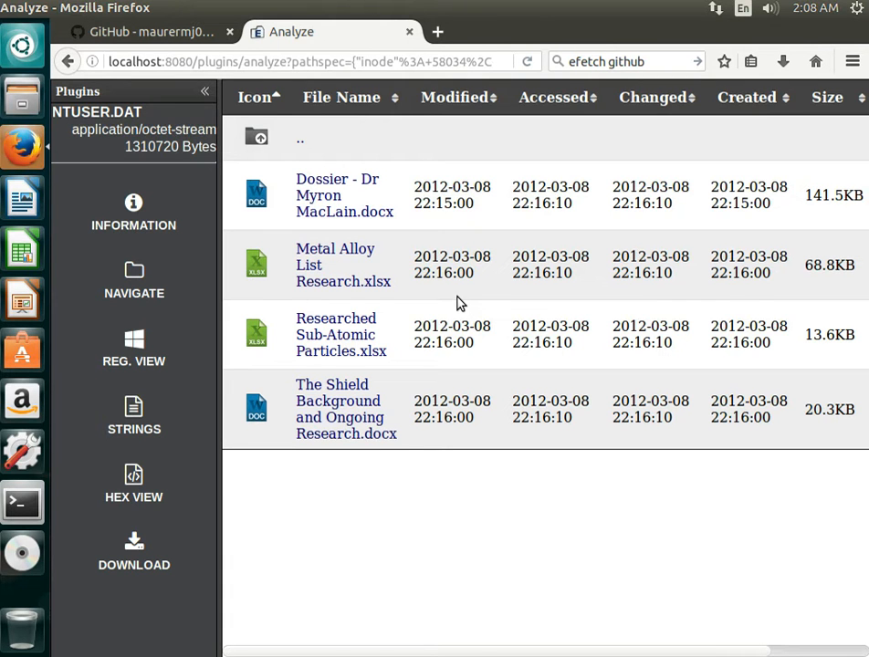
pyautogui.click(382, 223)
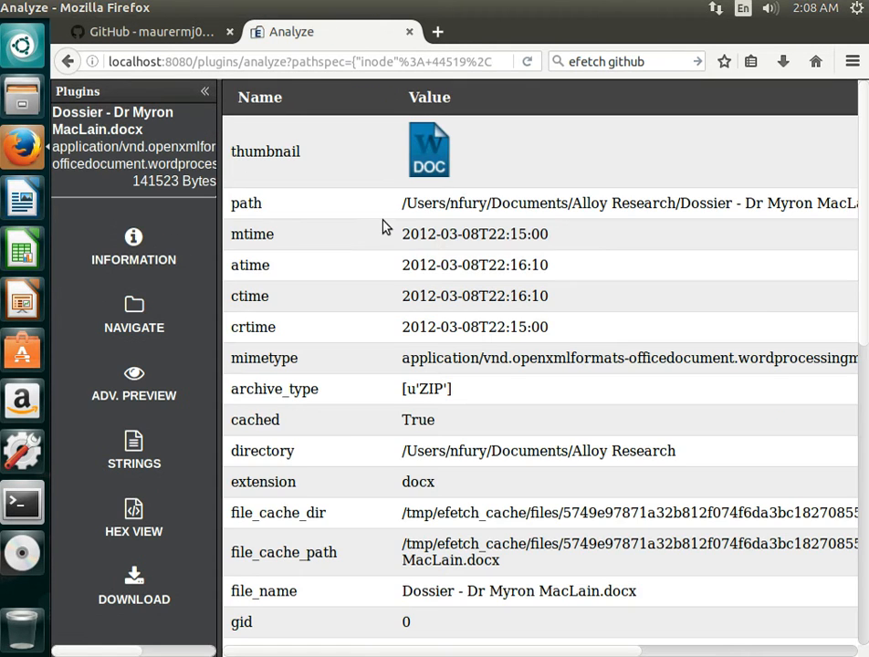
# Look over the Dossier document's file information and read through its pages in the advanced preview
pyautogui.scroll(-1, 345, 258)
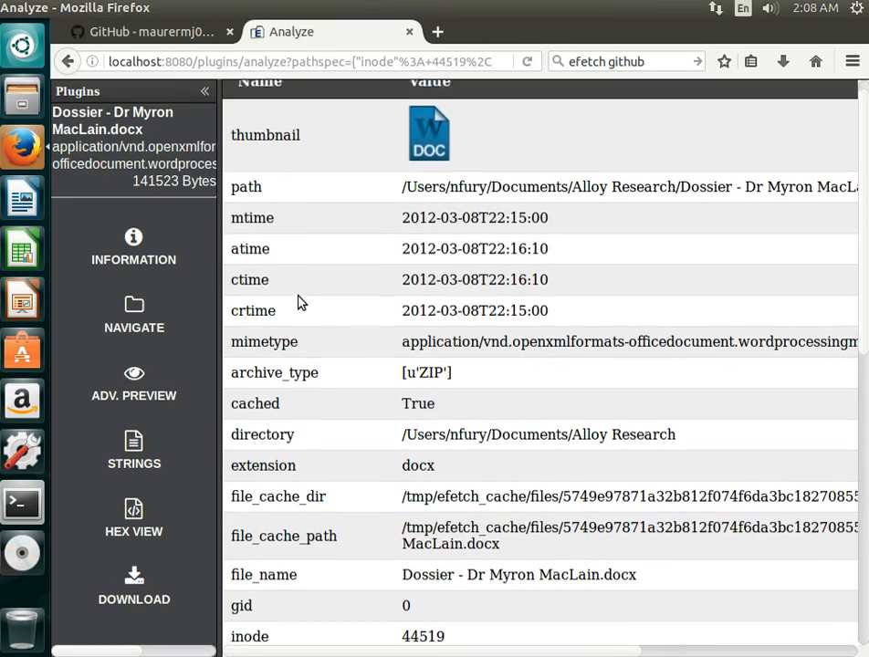
pyautogui.scroll(1, 301, 303)
pyautogui.click(177, 401)
pyautogui.scroll(-10, 653, 222)
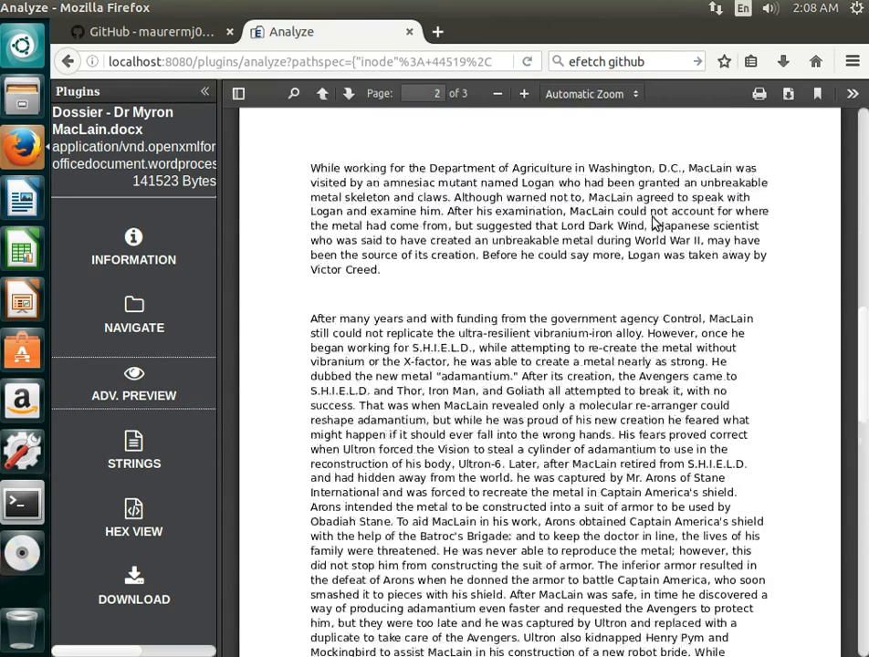
pyautogui.scroll(-5, 653, 222)
pyautogui.scroll(12, 643, 239)
pyautogui.scroll(3, 547, 283)
# Return to the parent Documents folder and open its StarFury folder to look over the files and thumbnails
pyautogui.click(134, 333)
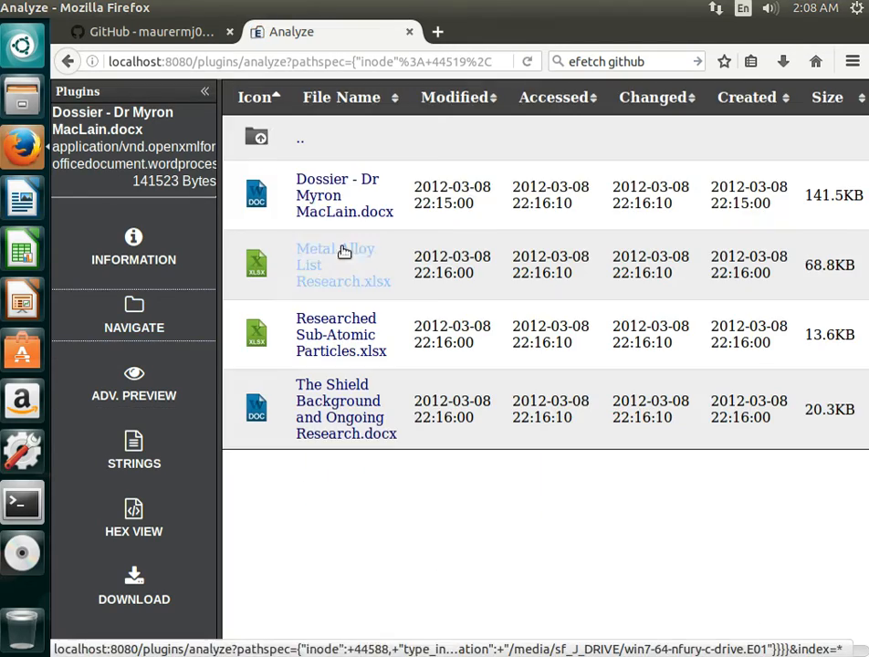
pyautogui.click(262, 139)
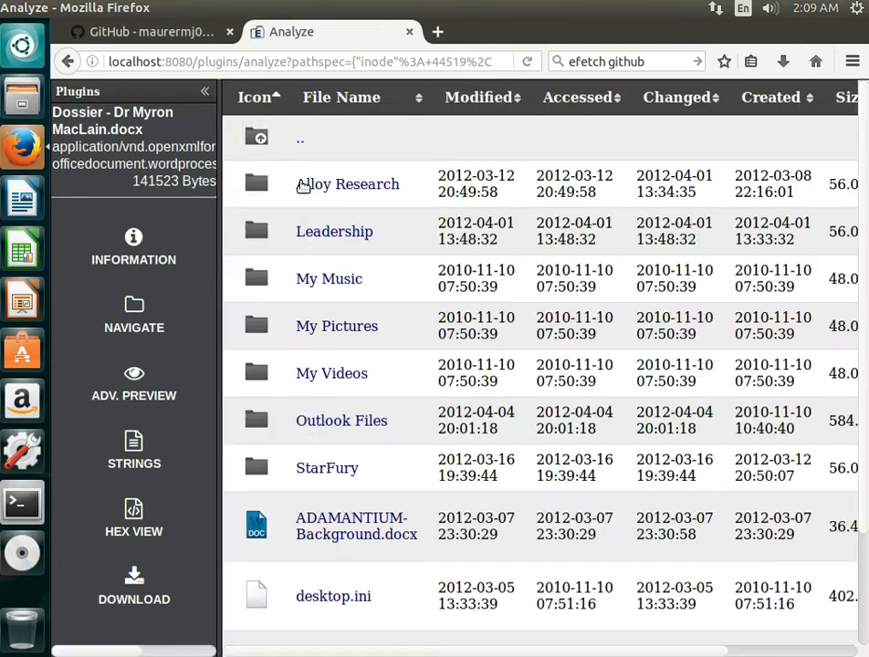
pyautogui.scroll(-2, 450, 236)
pyautogui.scroll(2, 438, 235)
pyautogui.click(343, 471)
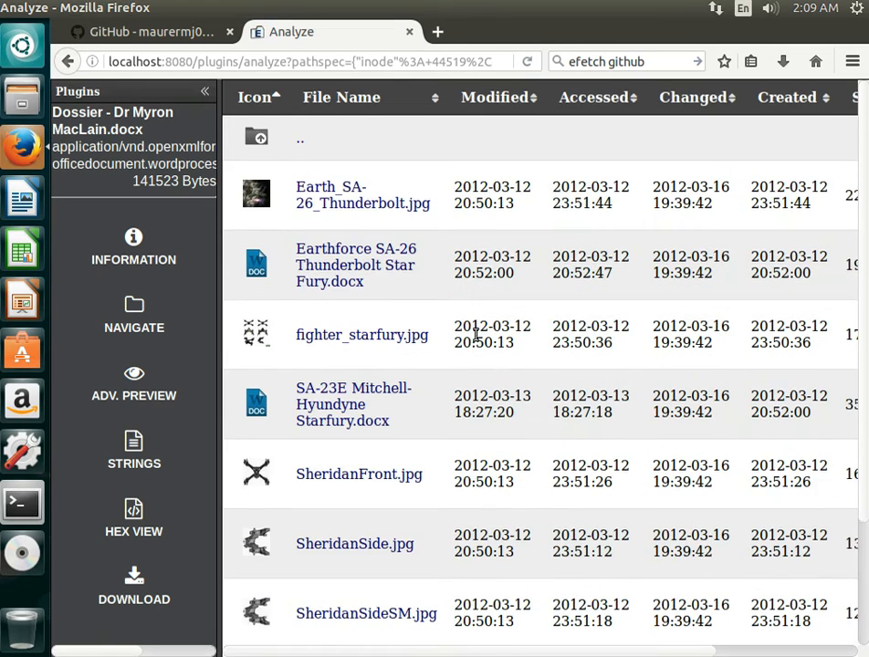
pyautogui.scroll(-2, 475, 339)
pyautogui.scroll(3, 470, 314)
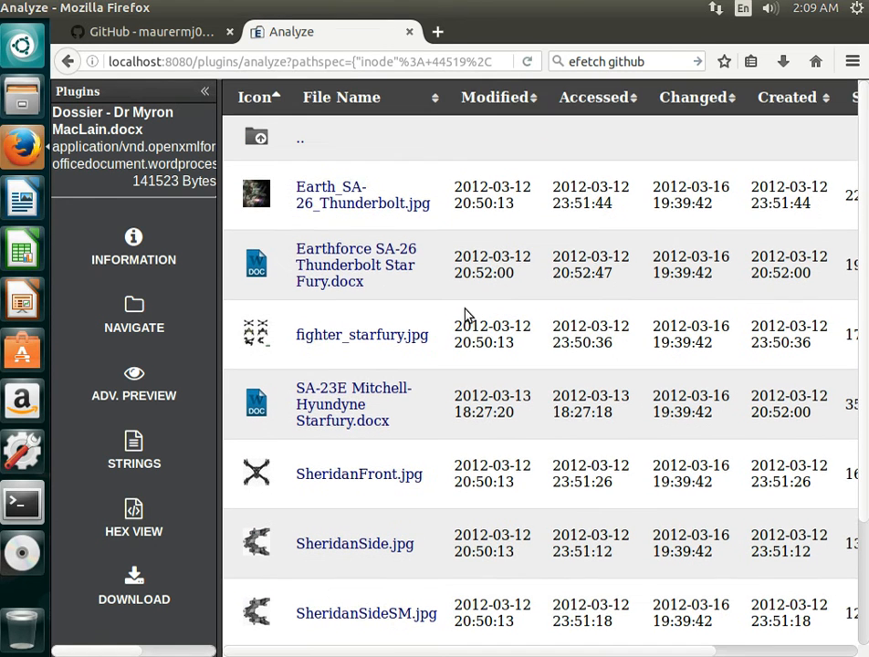
# Open Earthforce SA-26 Thunderbolt Star Fury.docx from the StarFury folder for analysis
pyautogui.click(321, 276)
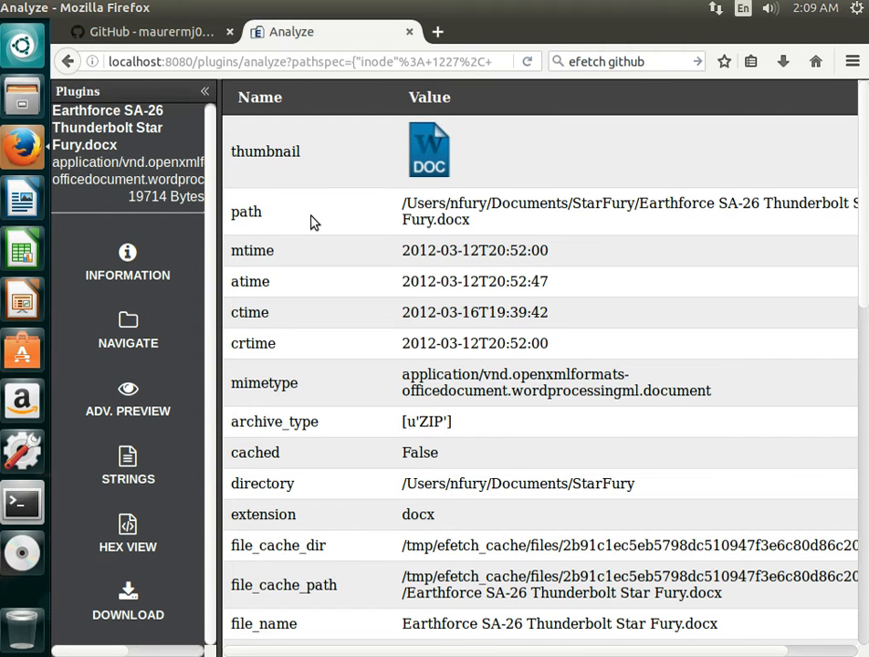
pyautogui.press('super')
pyautogui.write('ter')
pyautogui.press('Escape')
# Switch to the Terminal and open /etc/efetch_plugins.yml in vim with sudo, entering the account password
pyautogui.hotkey('alt', 'Tab')
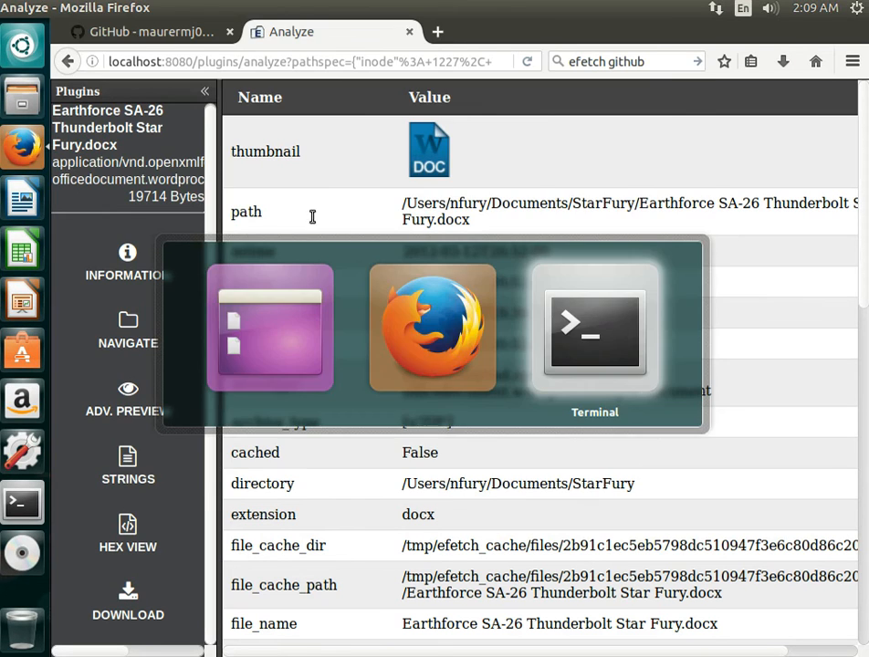
pyautogui.write('sudo vim /')
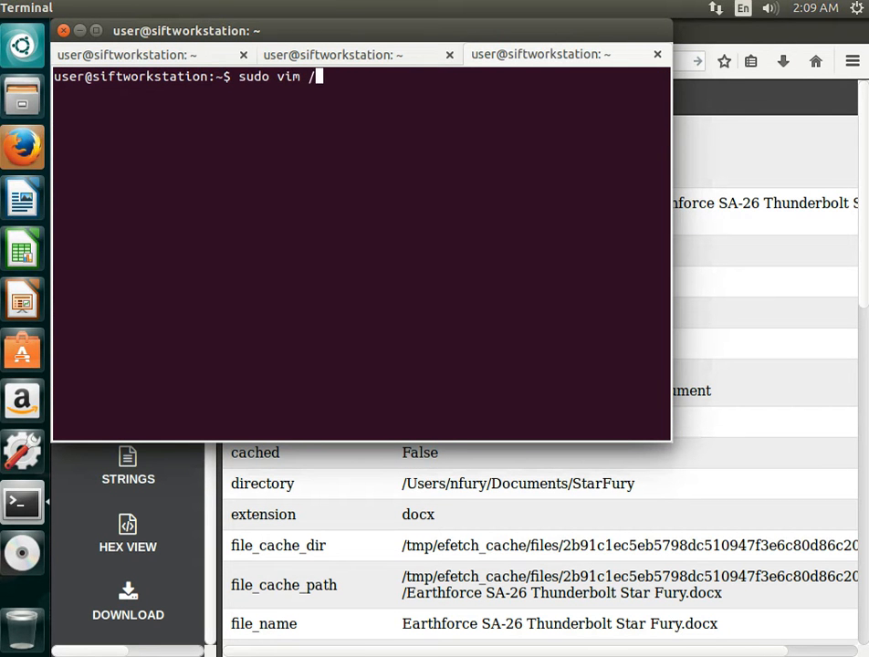
pyautogui.write('etc/efetch_plugins.yml')
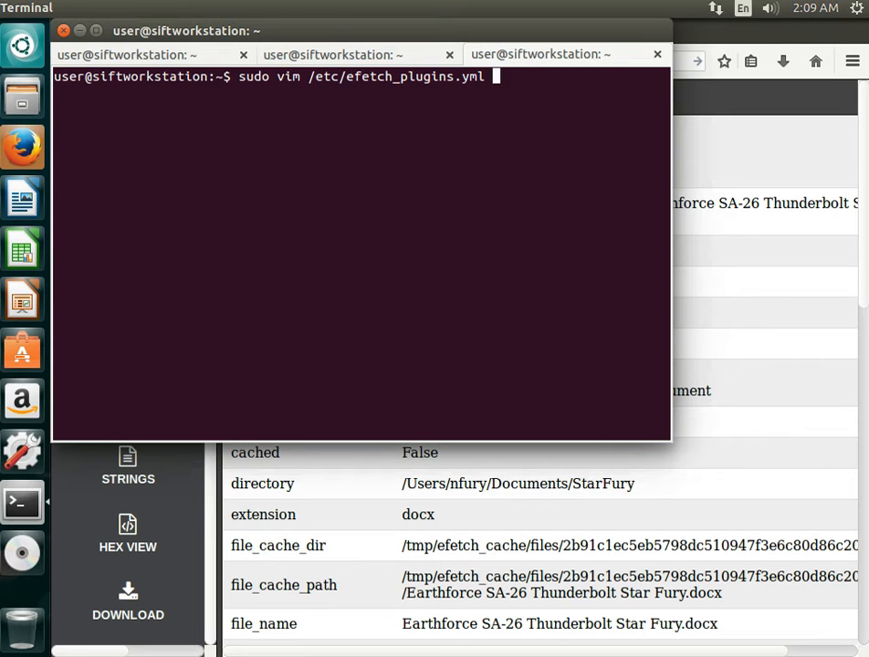
pyautogui.press('Return')
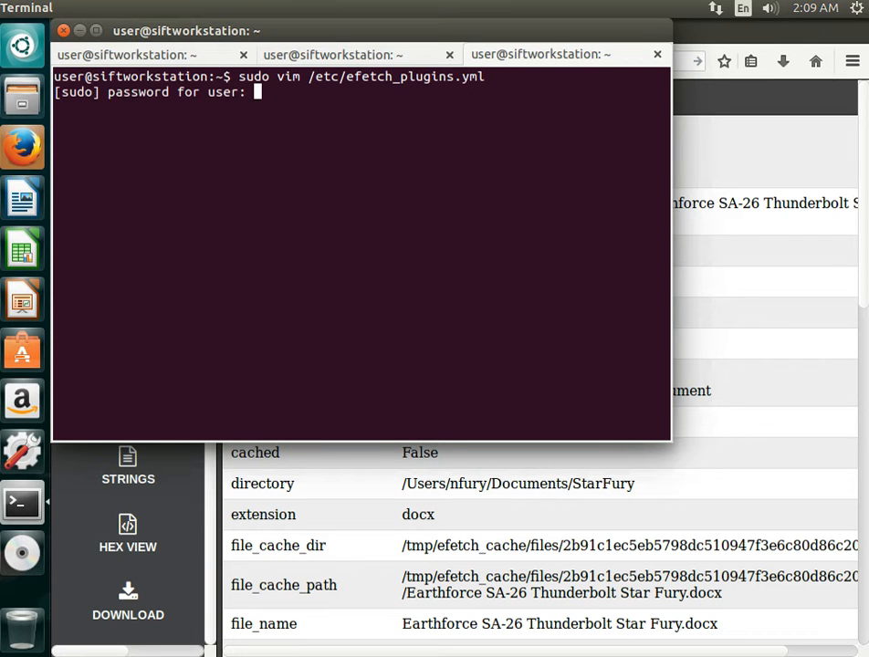
pyautogui.press('Return')
# Add a corexml plugin entry below the cleanjson block, with name Core.xml and extensions [ 'docx' ]
pyautogui.press('Down')
pyautogui.press('Down')
pyautogui.press('Down')
pyautogui.press('Down')
pyautogui.press('Down')
pyautogui.press('Down')
pyautogui.press('Down')
pyautogui.press('Down')
pyautogui.press('Down')
pyautogui.press('Down')
pyautogui.press('Down')
pyautogui.press('Down')
pyautogui.press('Down')
pyautogui.press('Down')
pyautogui.press('Down')
pyautogui.press('Down')
pyautogui.press('Down')
pyautogui.press('Down')
pyautogui.press('Down')
pyautogui.press('Down')
pyautogui.press('Down')
pyautogui.press('Down')
pyautogui.press('Down')
pyautogui.press('Down')
pyautogui.press('Down')
pyautogui.press('Down')
pyautogui.press('Down')
pyautogui.press('Down')
pyautogui.press('Down')
pyautogui.press('Down')
pyautogui.press('Down')
pyautogui.press('Down')
pyautogui.press('Down')
pyautogui.press('Up')
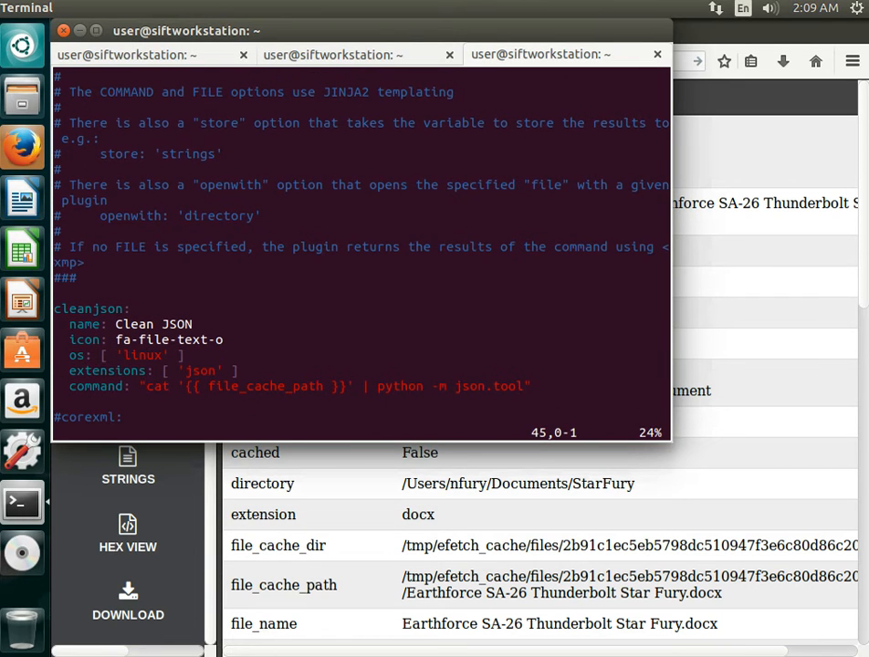
pyautogui.press('i')
pyautogui.press('Return')
pyautogui.press('Return')
pyautogui.press('Up')
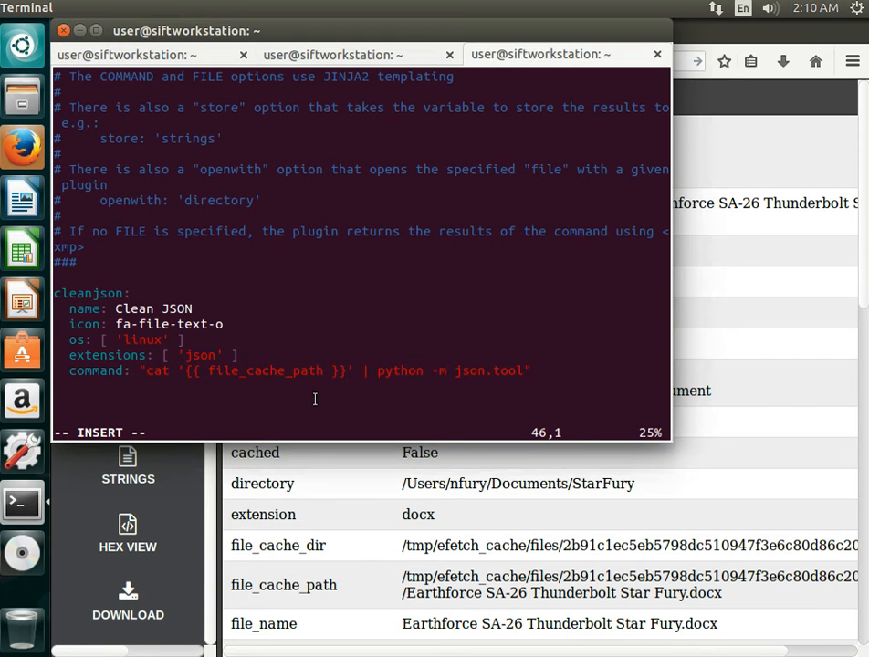
pyautogui.write('corexml:')
pyautogui.press('Return')
pyautogui.write('name: ')
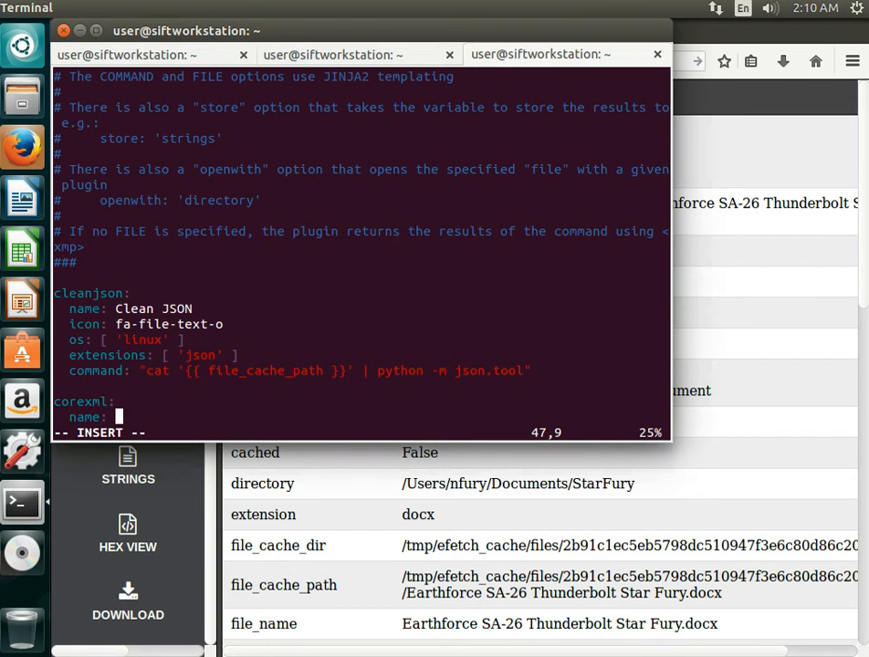
pyautogui.write('Core.xml')
pyautogui.press('Return')
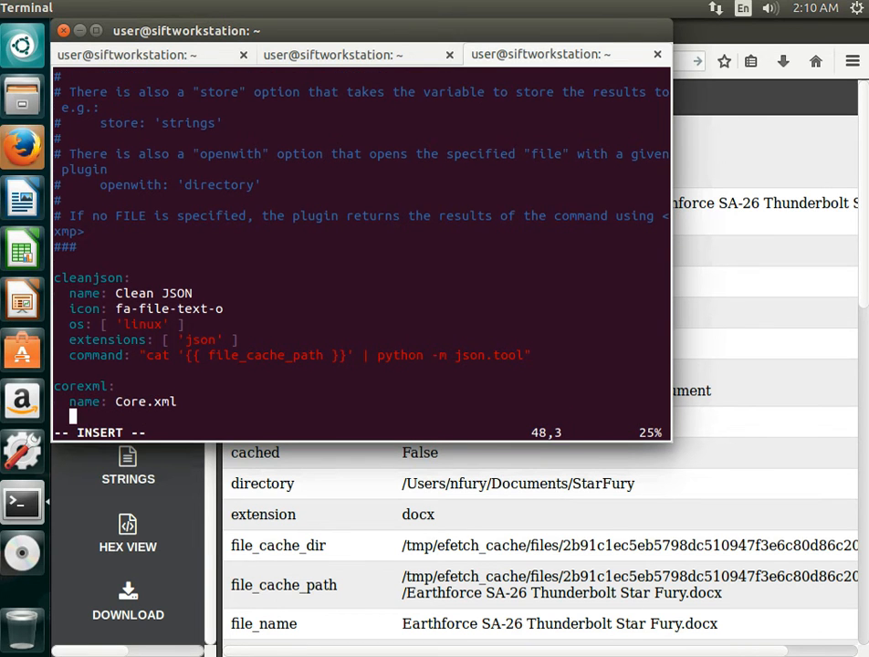
pyautogui.write("extensions: [ 'docx' ]")
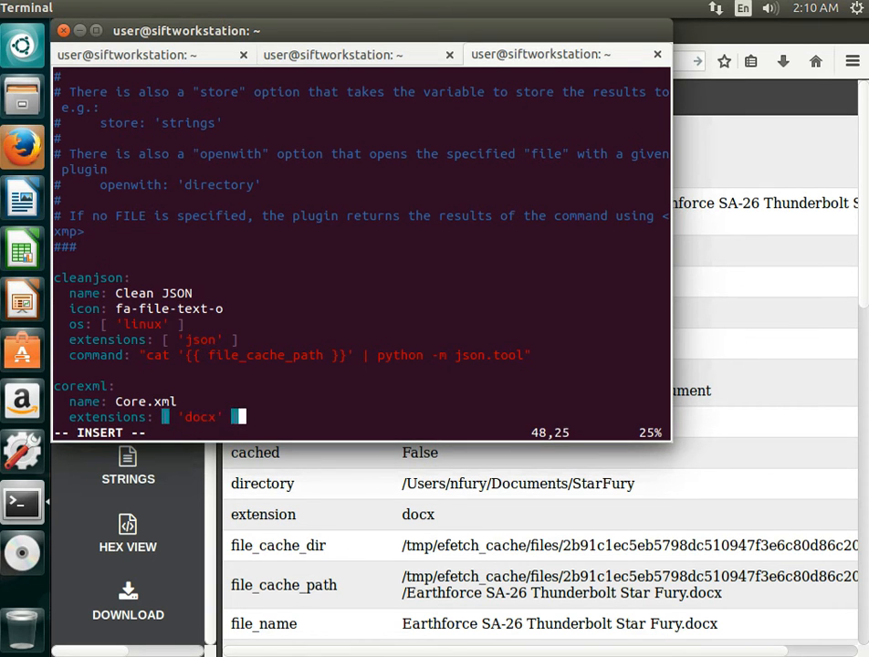
pyautogui.press('Return')
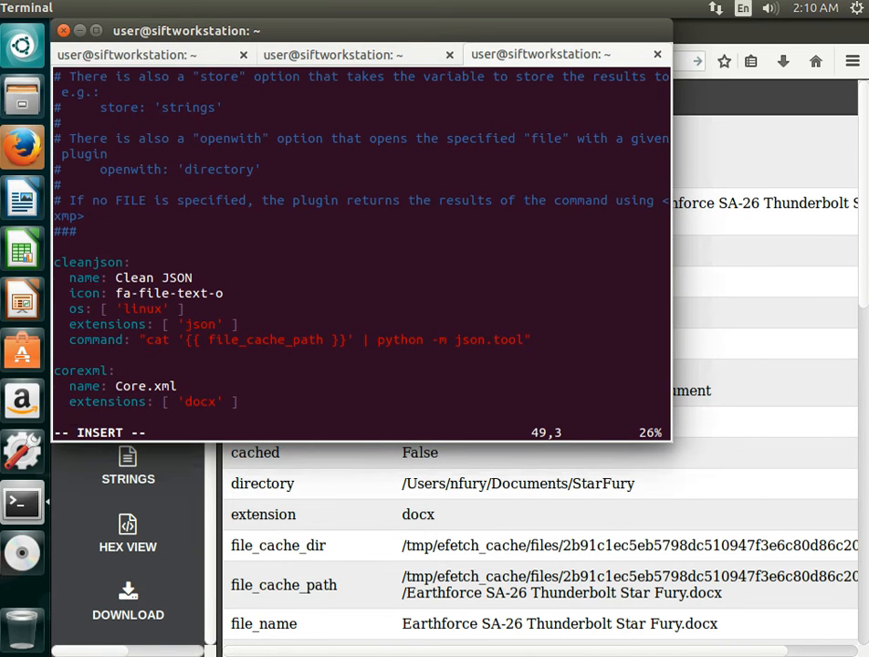
# Give the corexml entry the command "unzip -qc '{{ file_cache_path }}' docProps/core.xml | xmllint --format -"
pyautogui.write("command: 'unzip")
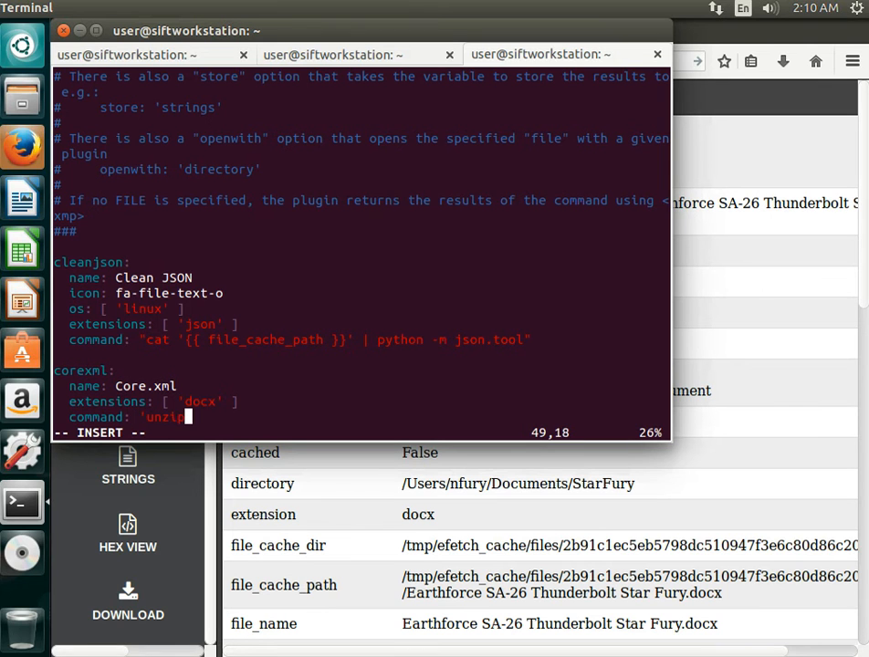
pyautogui.write(' -')
pyautogui.press('BackSpace')
pyautogui.press('BackSpace')
pyautogui.press('BackSpace')
pyautogui.press('BackSpace')
pyautogui.press('BackSpace')
pyautogui.press('BackSpace')
pyautogui.press('BackSpace')
pyautogui.press('BackSpace')
pyautogui.write('"unzip -qc \'{{ ')
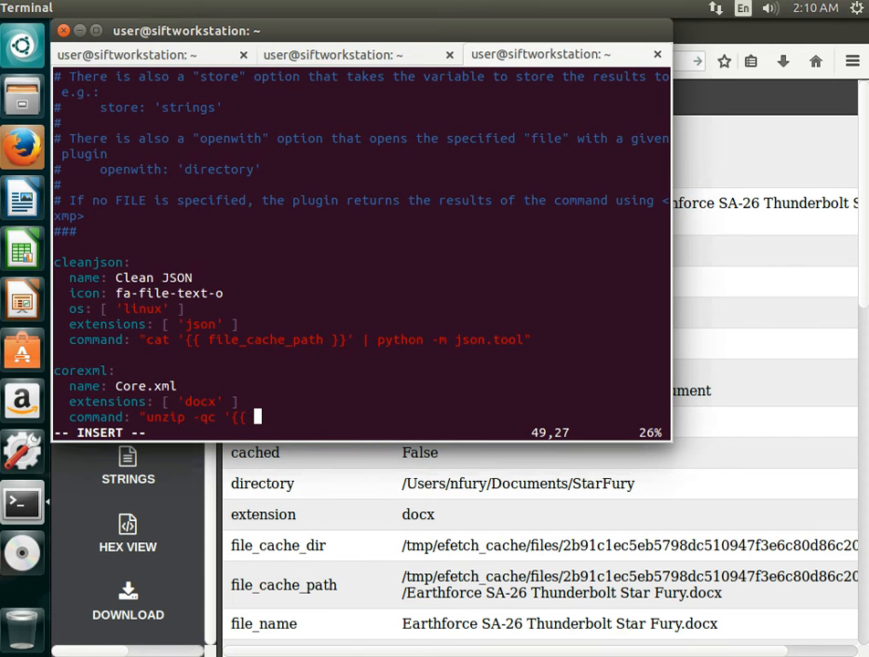
pyautogui.write('file_cache')
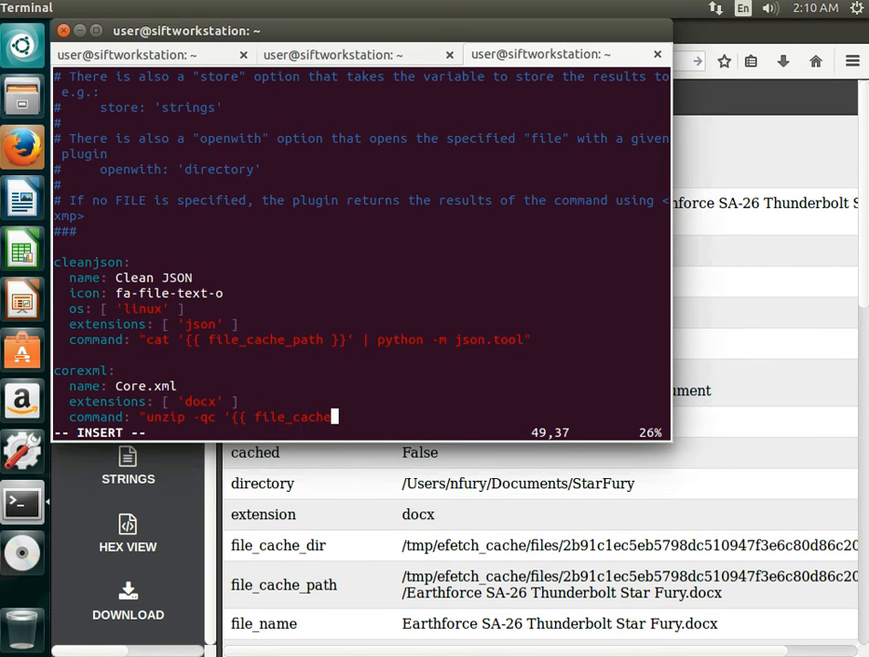
pyautogui.write("_path }}'")
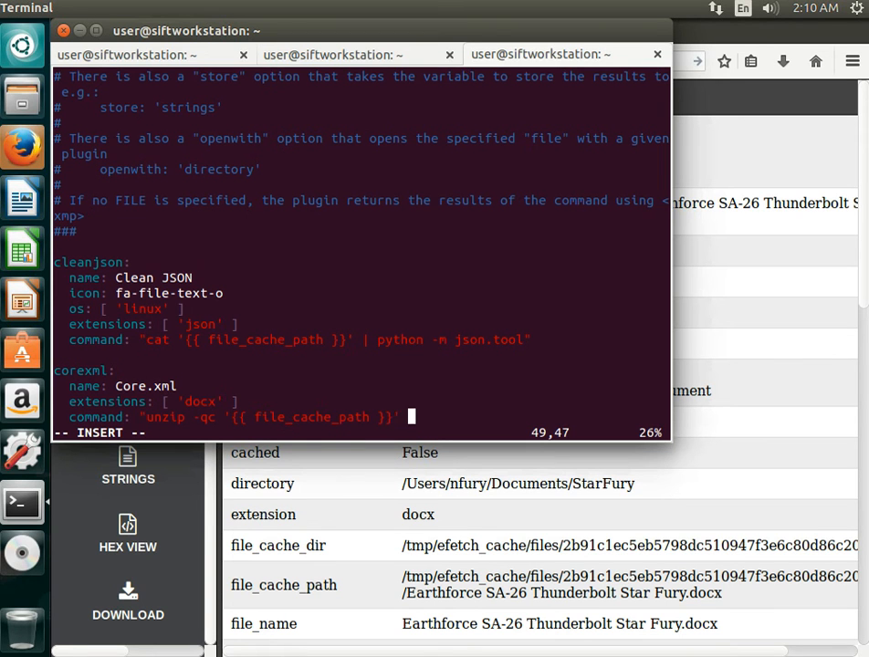
pyautogui.press('BackSpace')
pyautogui.write('docPr')
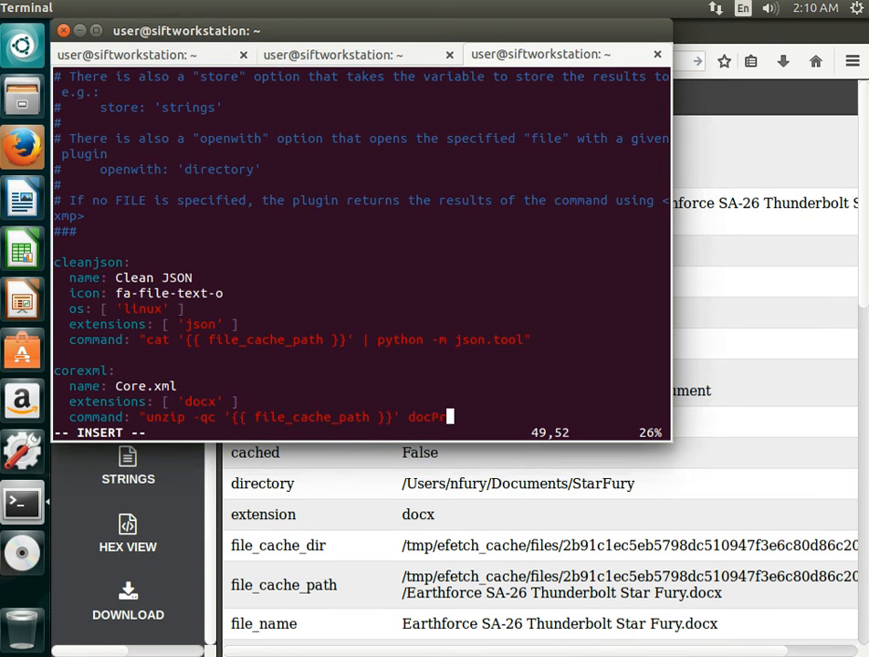
pyautogui.write('ops/core.xml |')
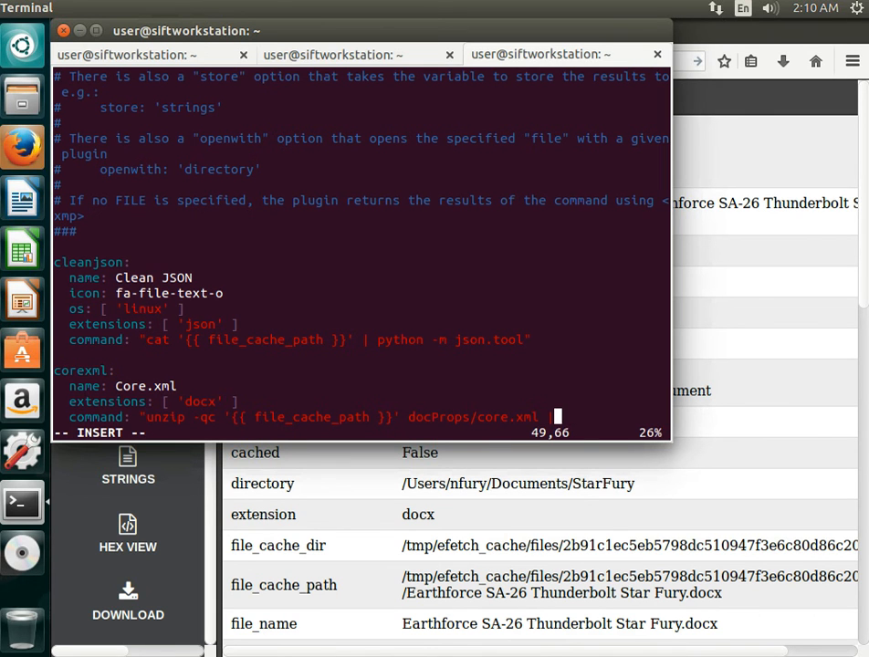
pyautogui.write(' xmllint')
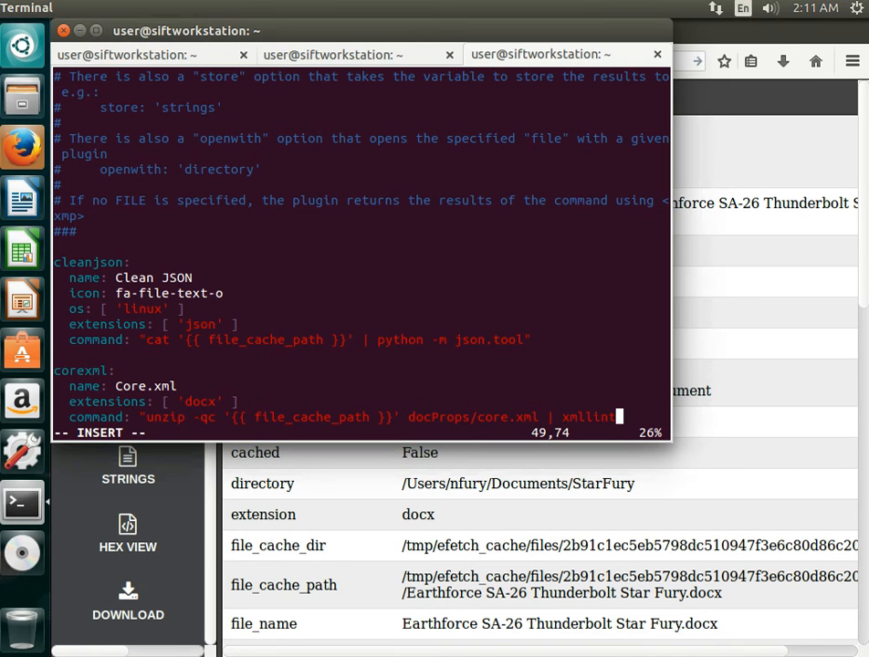
pyautogui.write(' --format -"')
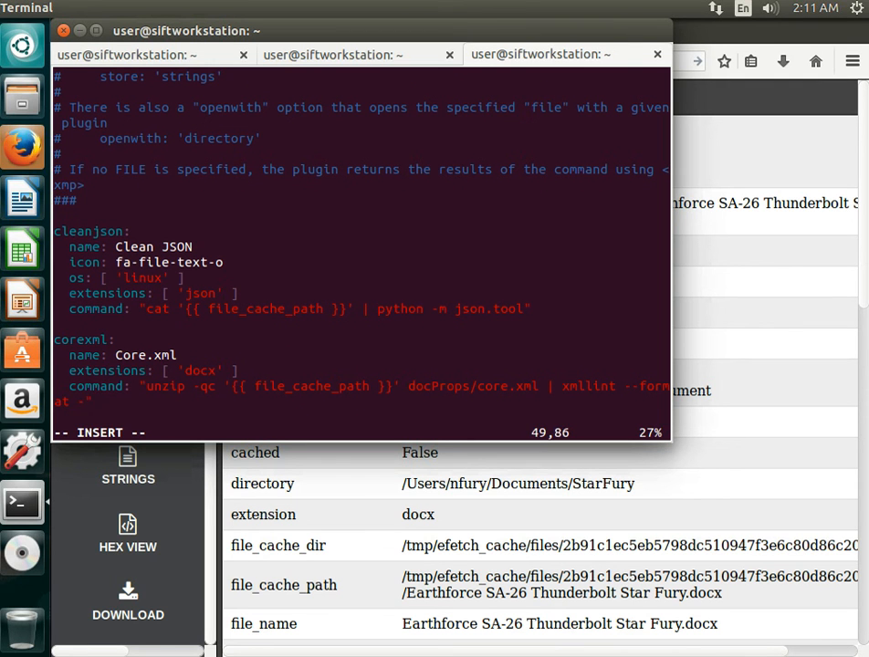
# Save the plugin configuration file and check the efetch server log in the other terminal session
pyautogui.press('Escape')
pyautogui.write(':w')
pyautogui.press('Return')
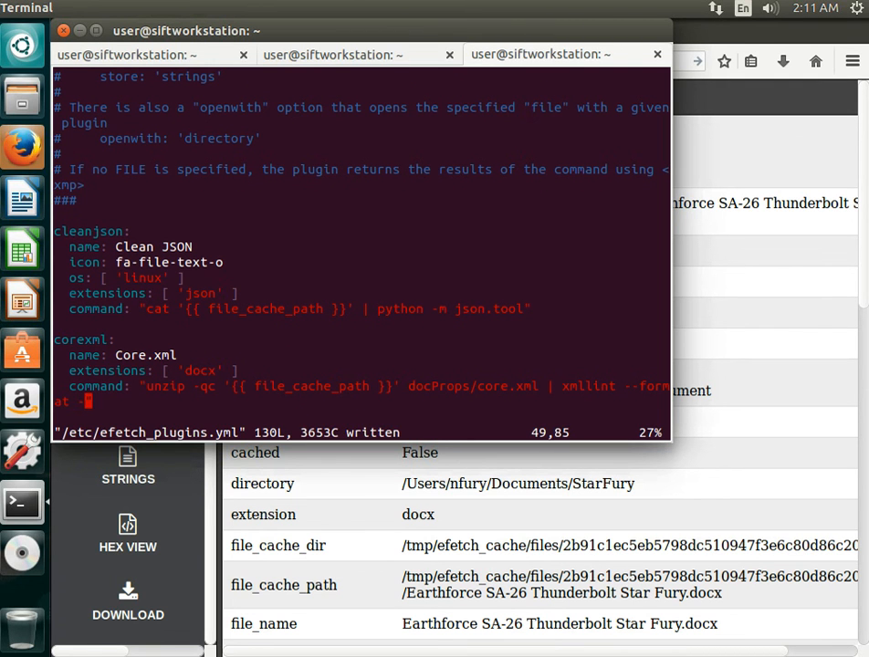
pyautogui.click(370, 56)
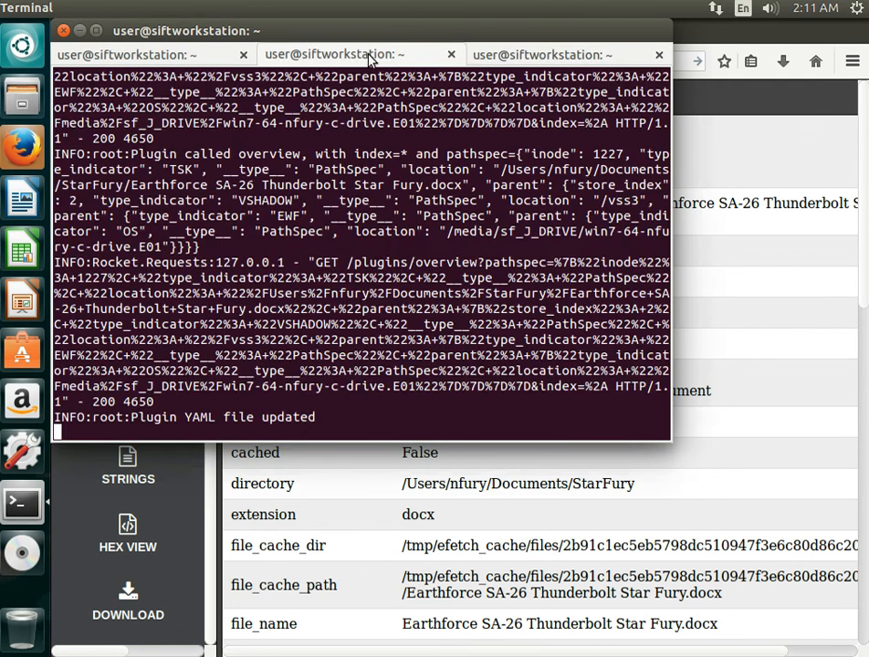
# Switch to Firefox, reload the document's analysis page and examine its properties with the Core.xml plugin
pyautogui.click(442, 473)
pyautogui.press('F5')
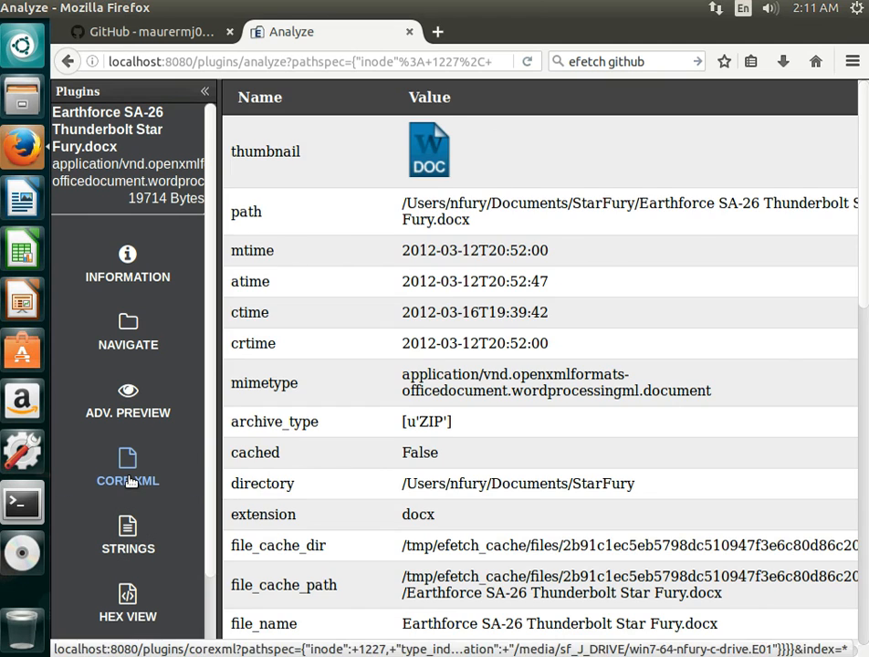
pyautogui.click(130, 477)
pyautogui.moveTo(383, 258); pyautogui.dragTo(229, 167)
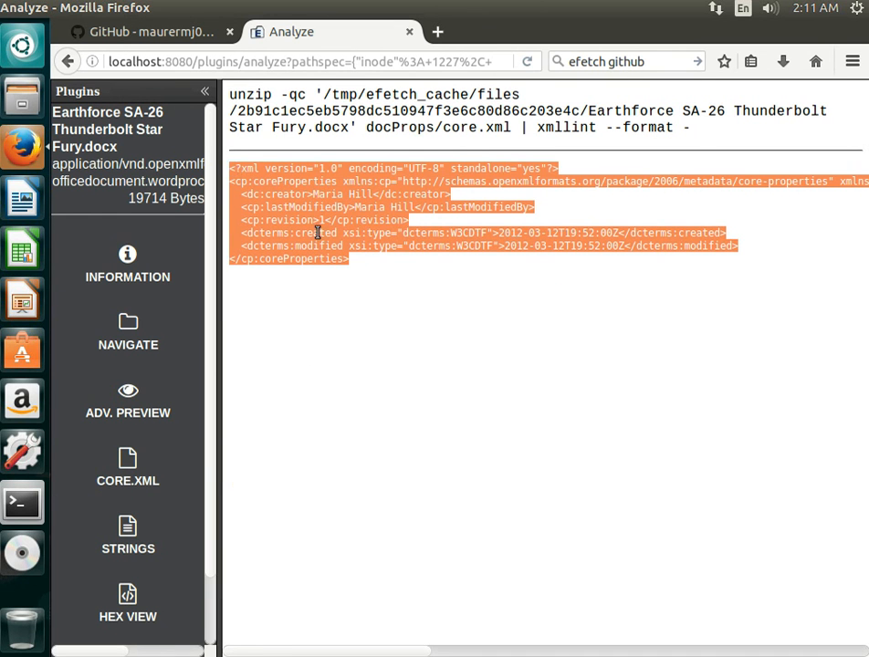
pyautogui.click(338, 255)
pyautogui.moveTo(362, 306); pyautogui.dragTo(217, 170)
pyautogui.click(437, 298)
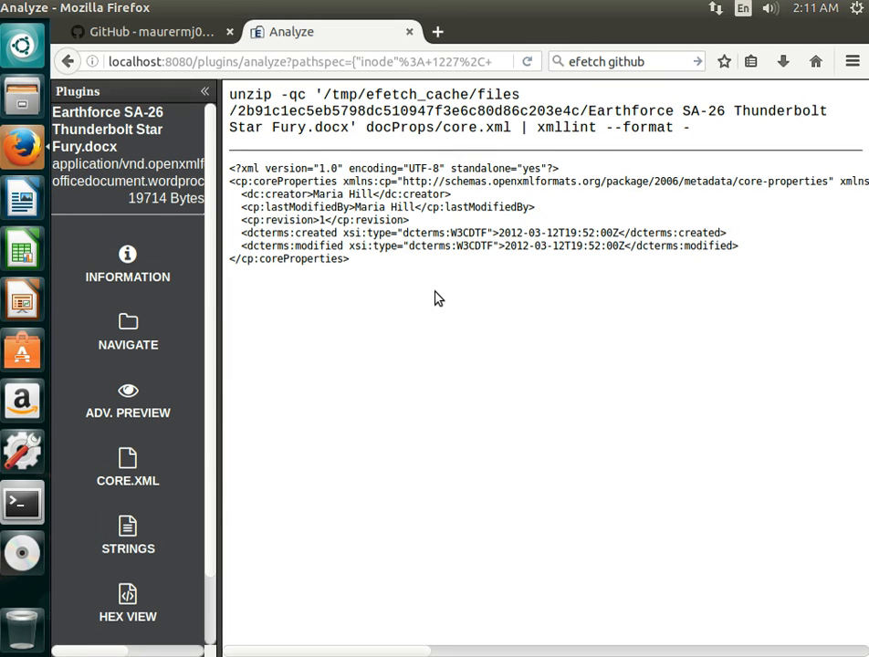
pyautogui.click(194, 35)
pyautogui.click(326, 39)
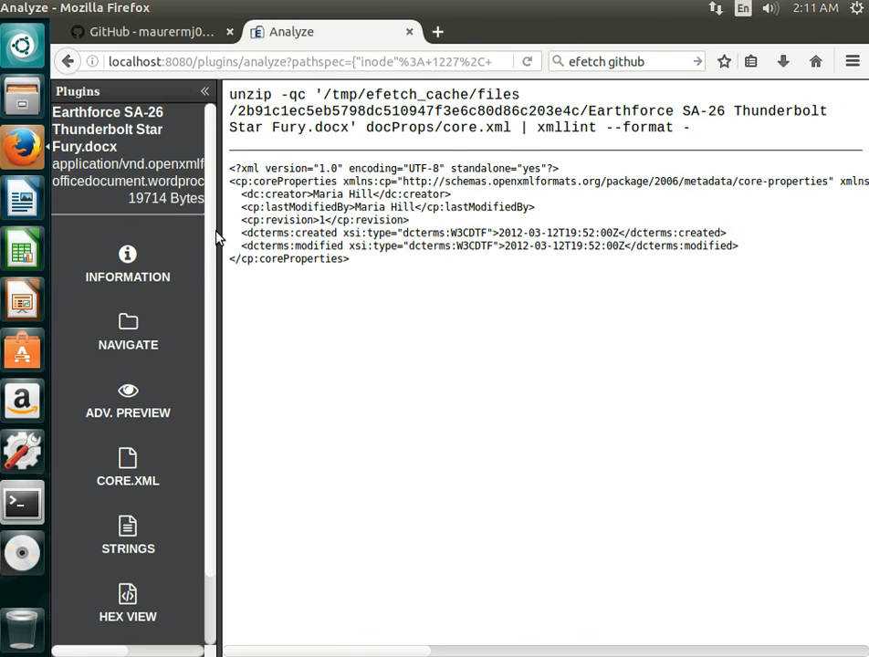